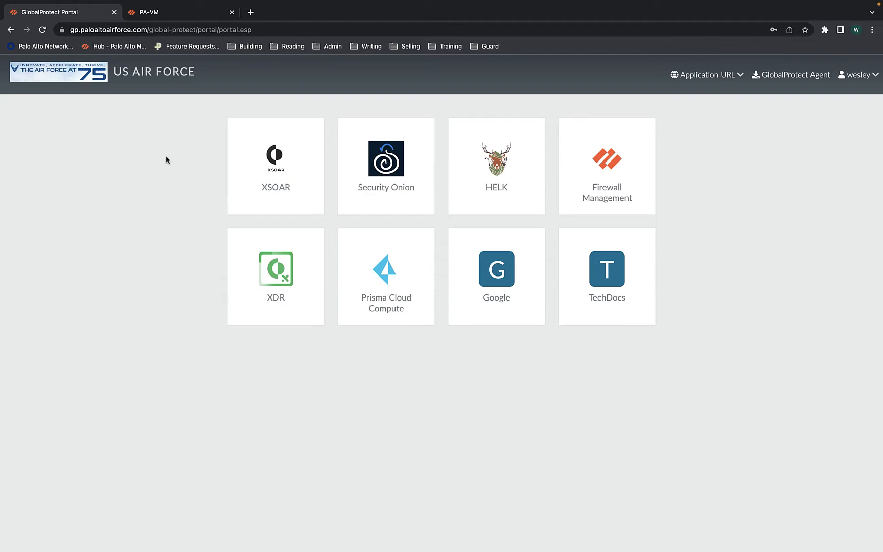
Switch to the PA-VM browser tab to show the firewall Dashboard and its refreshed system logs
click(176, 19)
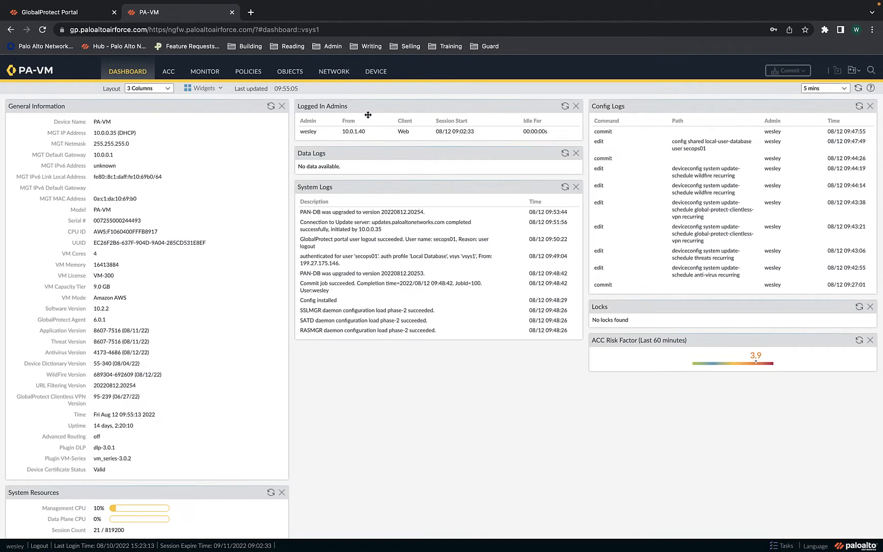
Review the PA-VM licenses under Device > Licenses, then go to Dynamic Updates
click(378, 75)
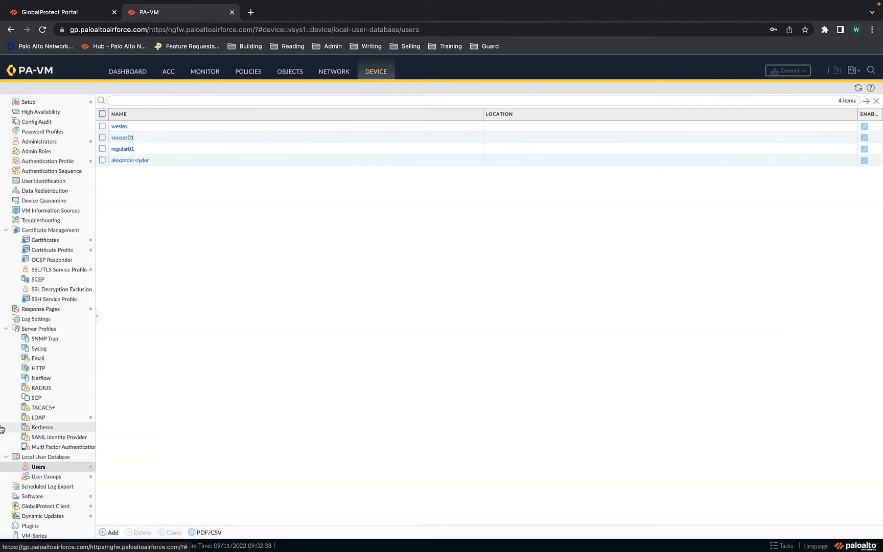
scroll(31, 440, down, 2)
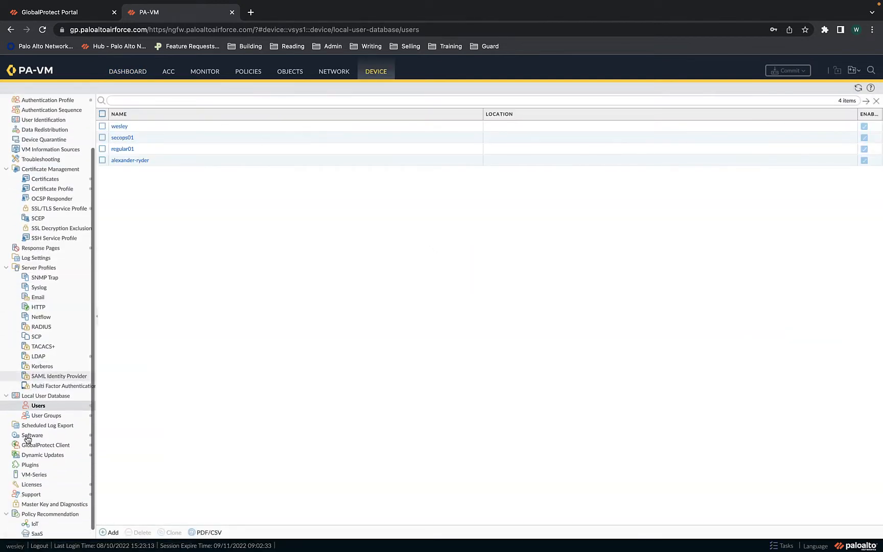
click(61, 485)
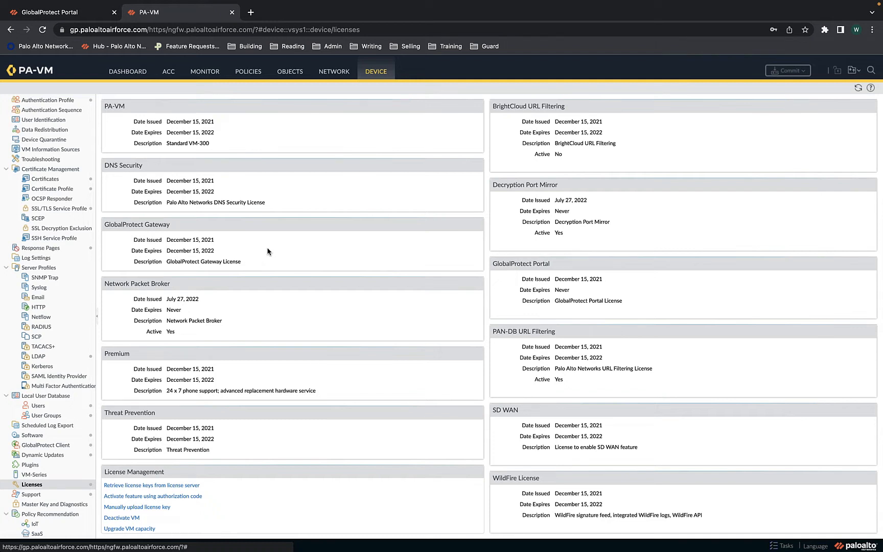
click(64, 458)
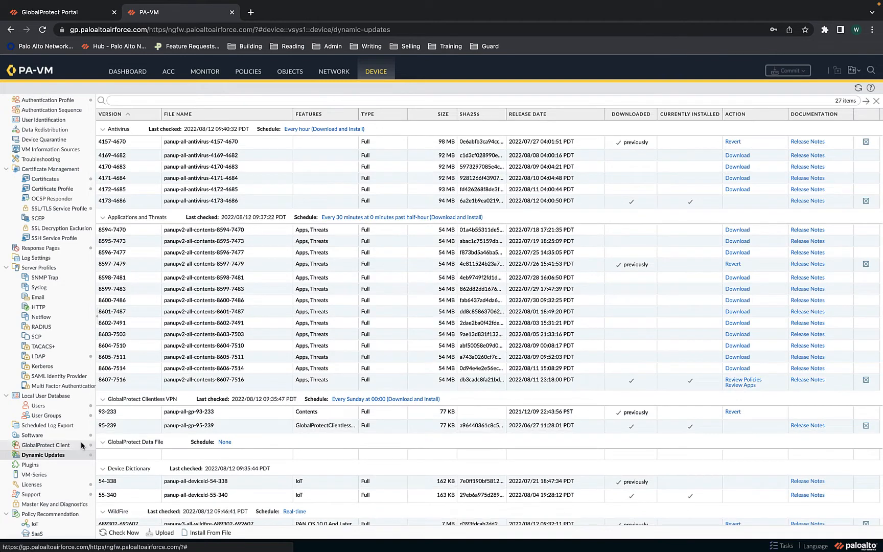
Sort Dynamic Updates by Version, newest first, and scroll through the antivirus and threat versions
scroll(146, 391, down, 1)
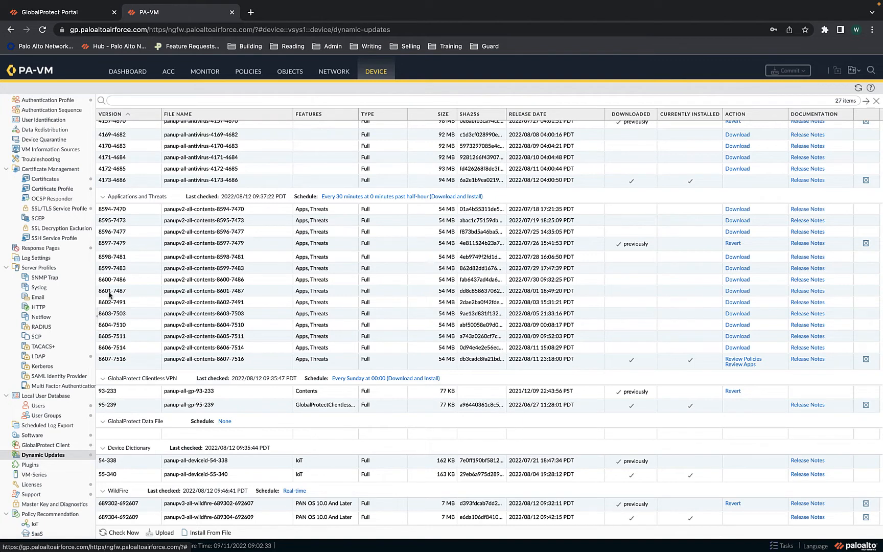
click(129, 116)
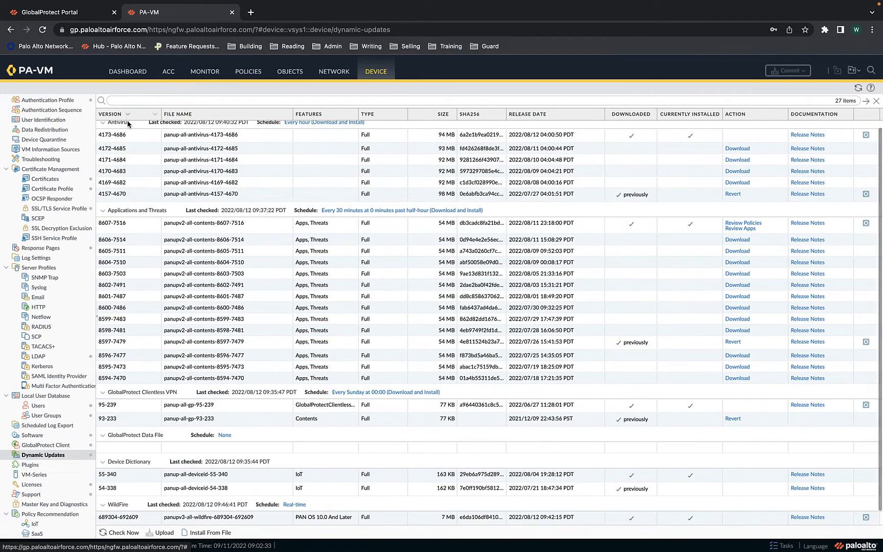
scroll(120, 363, down, 1)
scroll(120, 363, up, 1)
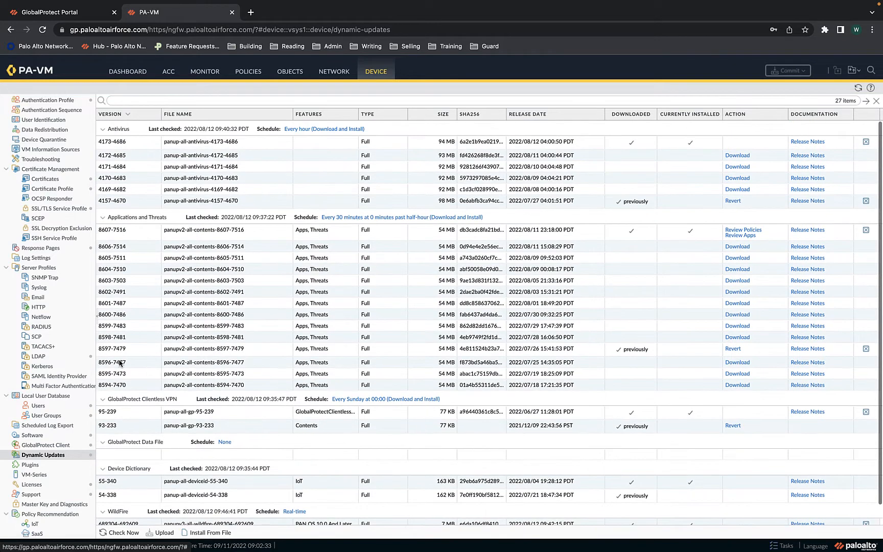
scroll(115, 318, down, 1)
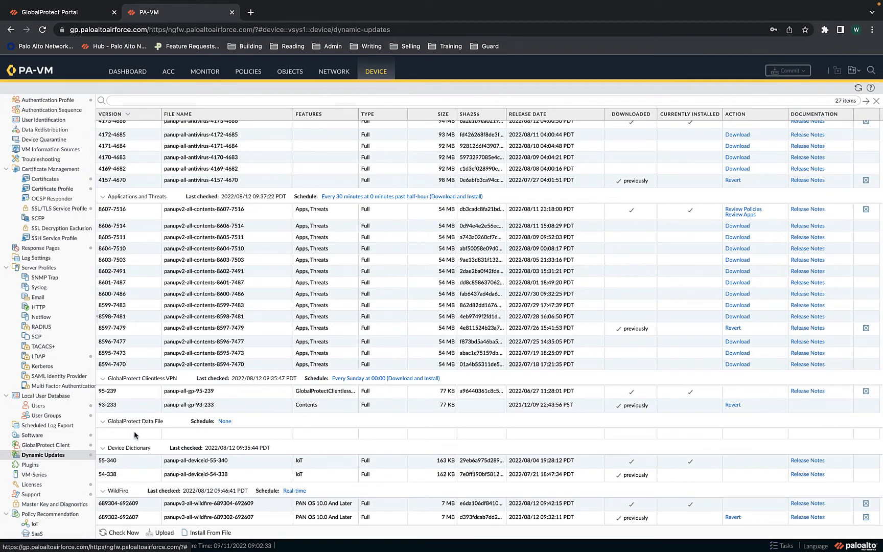
scroll(190, 311, up, 1)
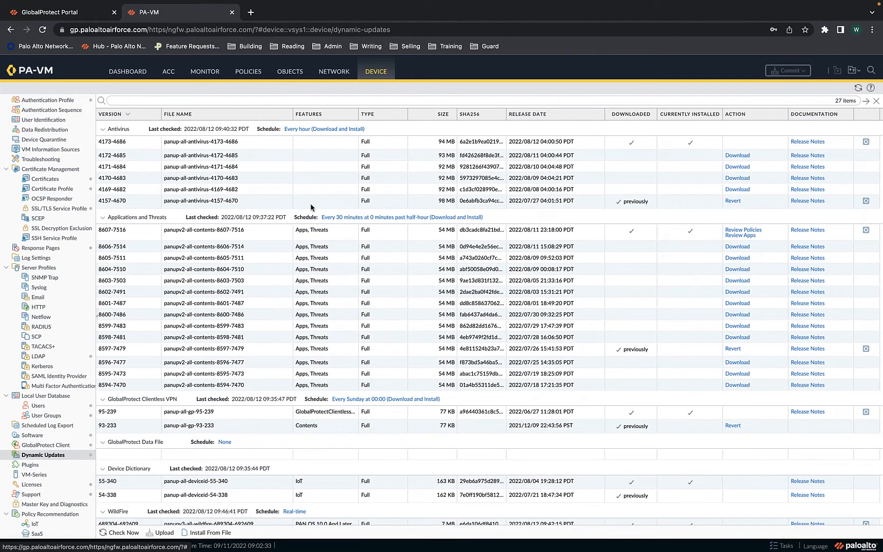
Under Network > GlobalProtect > Portals, open the AWS US-EAST-2 portal configuration
click(334, 75)
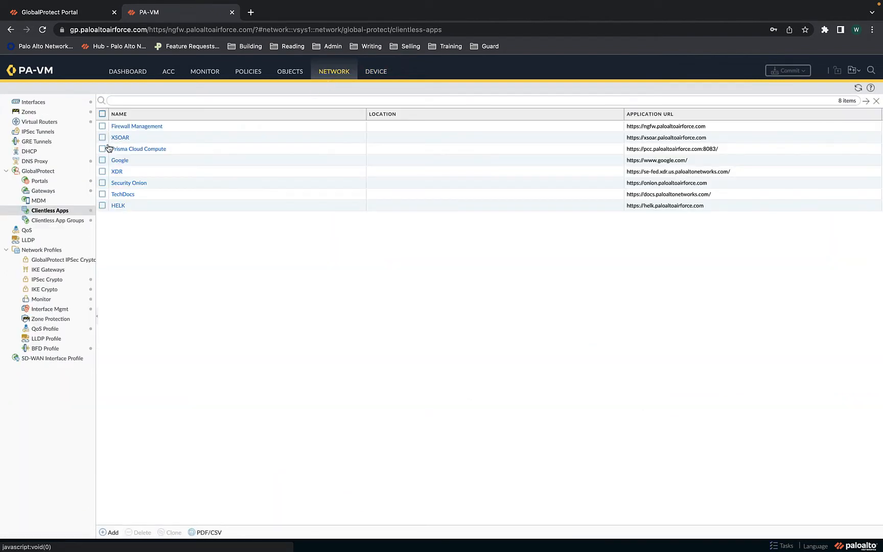
click(57, 184)
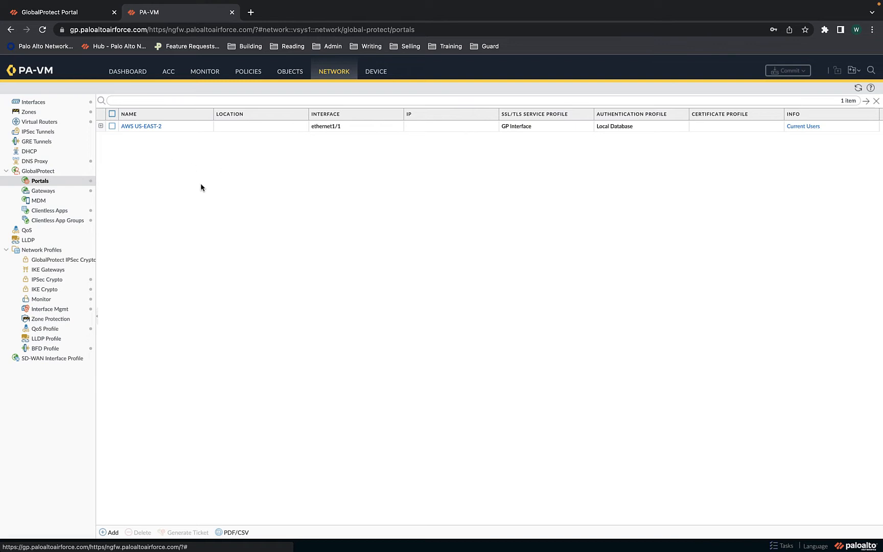
click(141, 128)
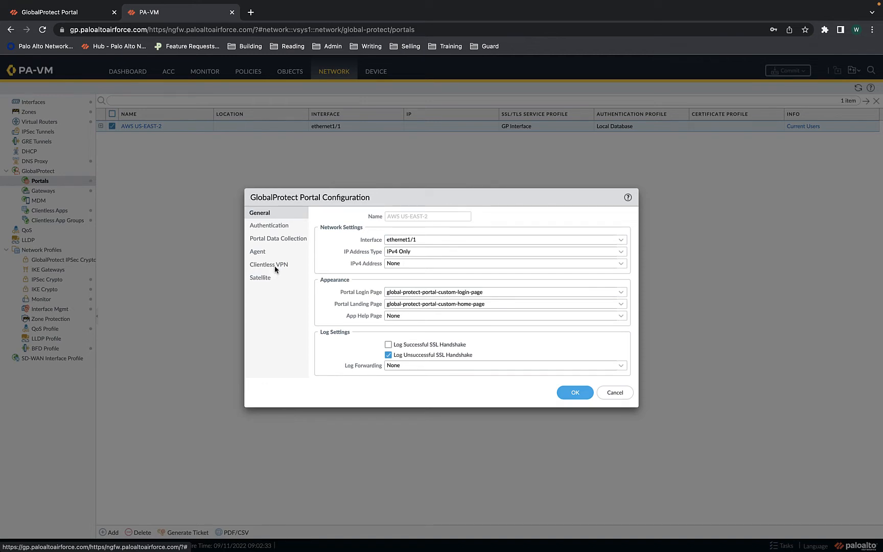
Check the Clientless VPN Applications mappings per user group, then view the GlobalProtect Portal tab
click(274, 265)
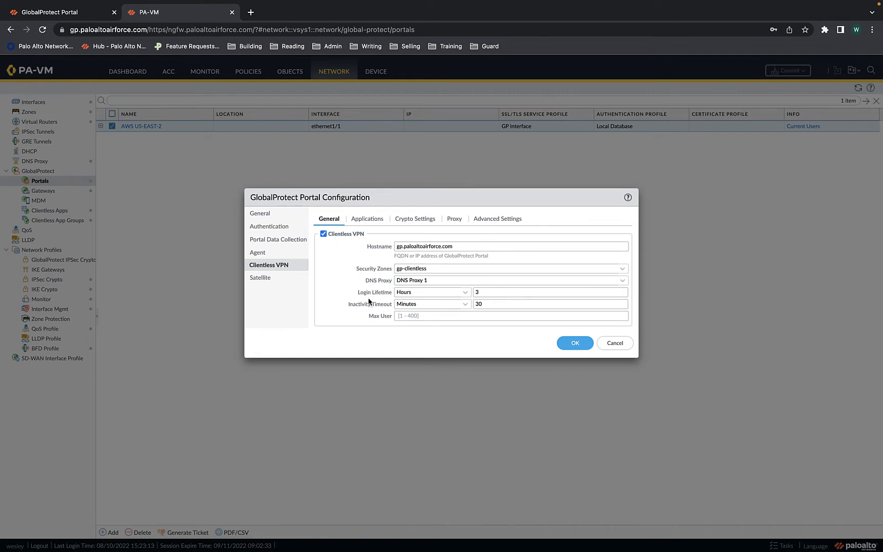
click(369, 219)
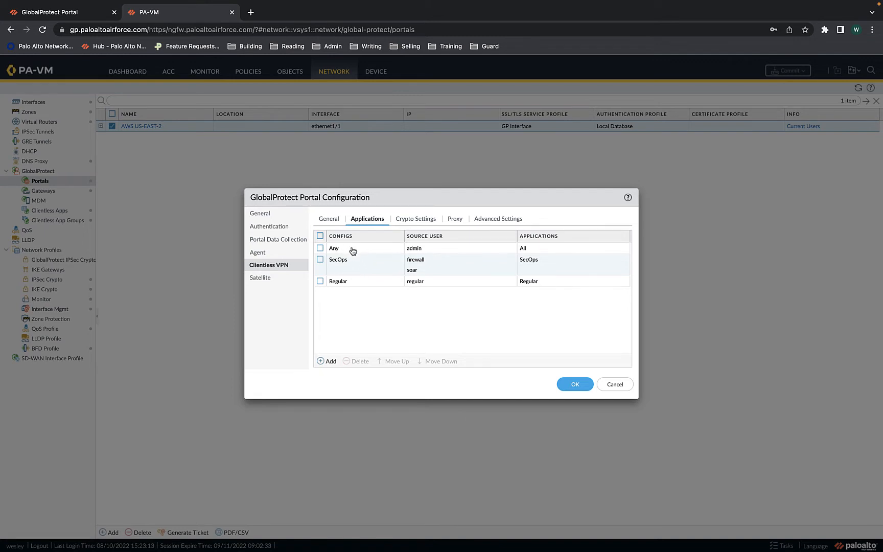
click(51, 12)
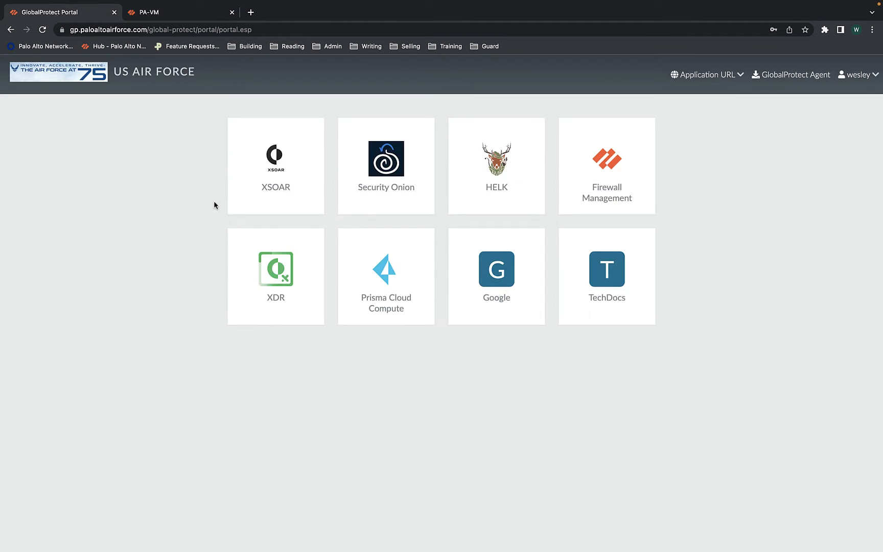
Return to the PA-VM tab showing the Any, SecOps and Regular application mappings
click(166, 15)
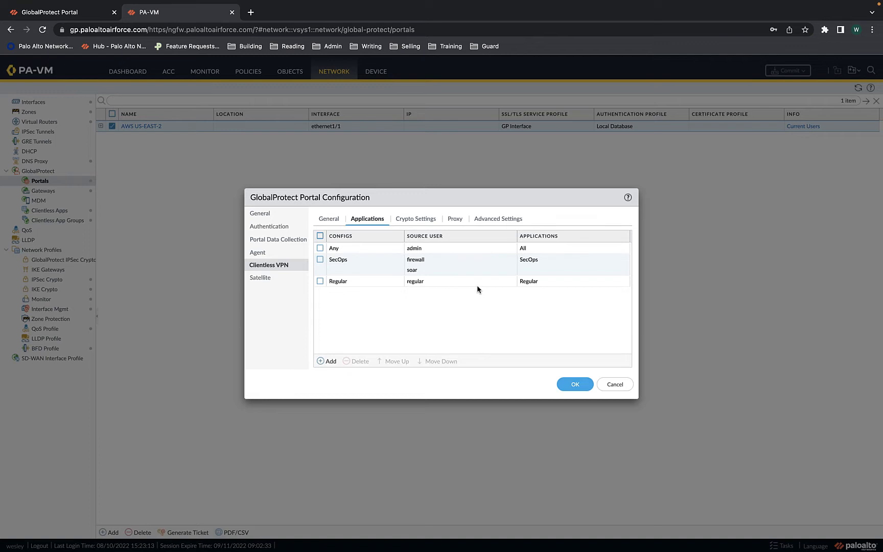
Review the Crypto, Proxy and Advanced clientless VPN settings, then save the AWS US-EAST-2 portal with OK
click(428, 226)
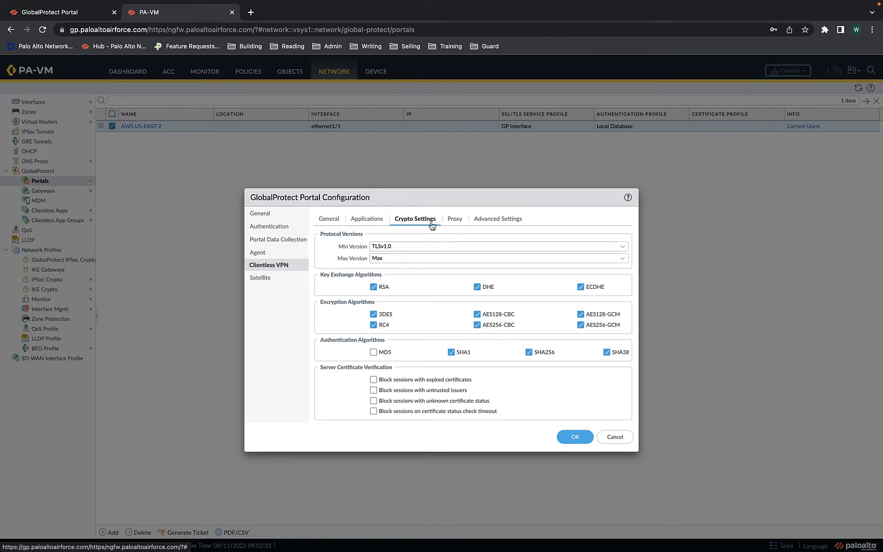
click(455, 225)
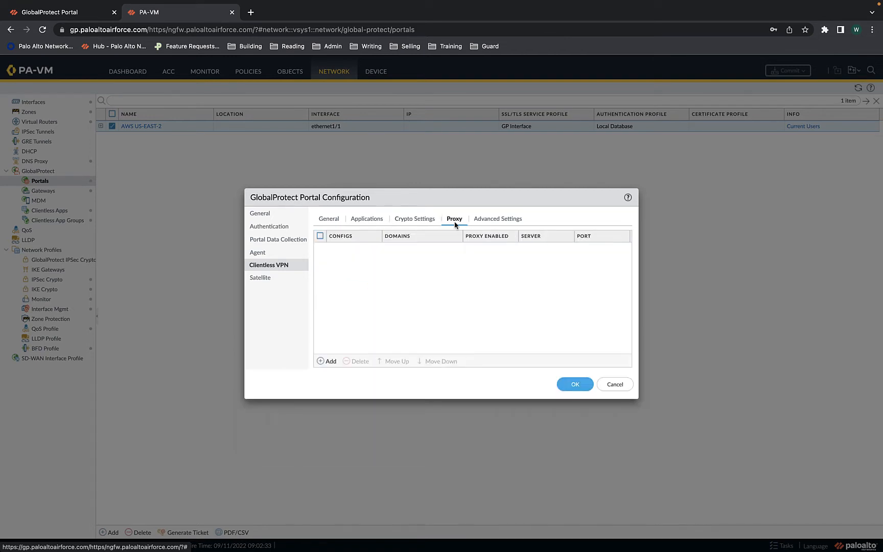
click(495, 222)
click(330, 220)
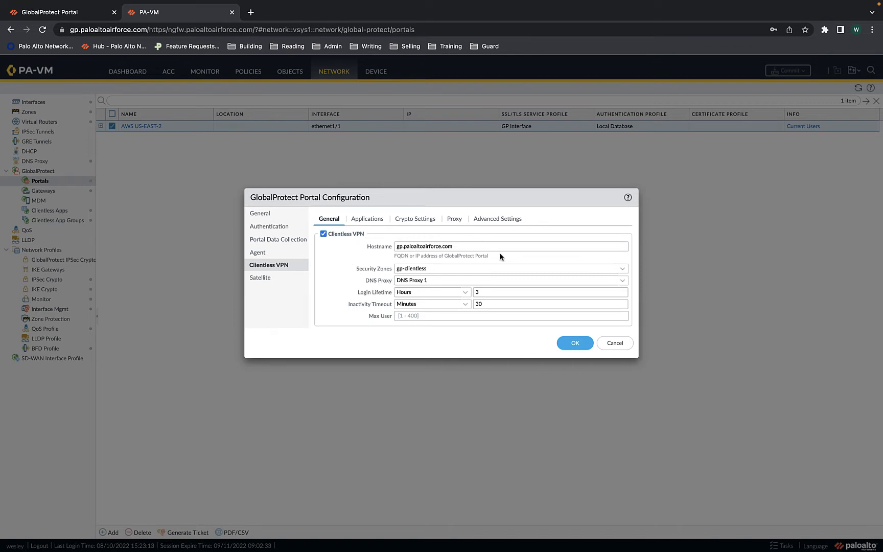
click(572, 348)
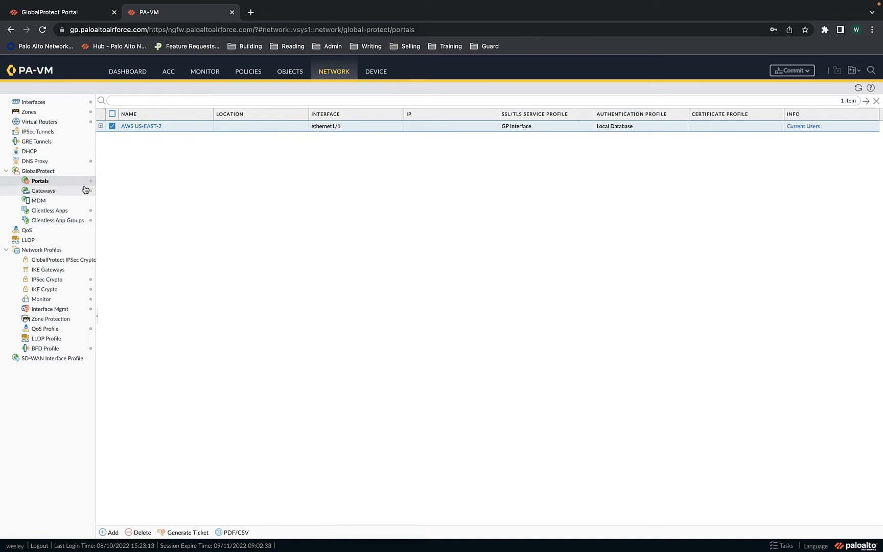
List the eight configured Clientless Apps, then return to the GlobalProtect Portal app tiles
click(60, 216)
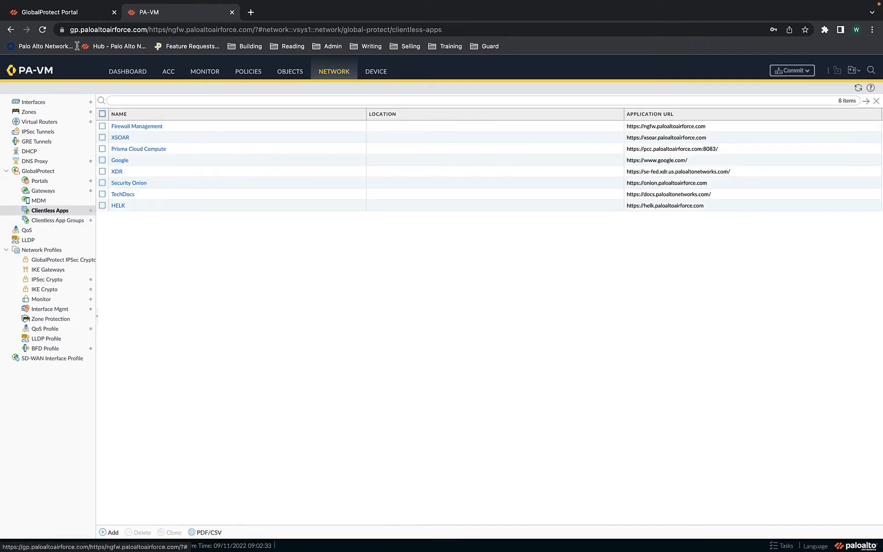
click(80, 16)
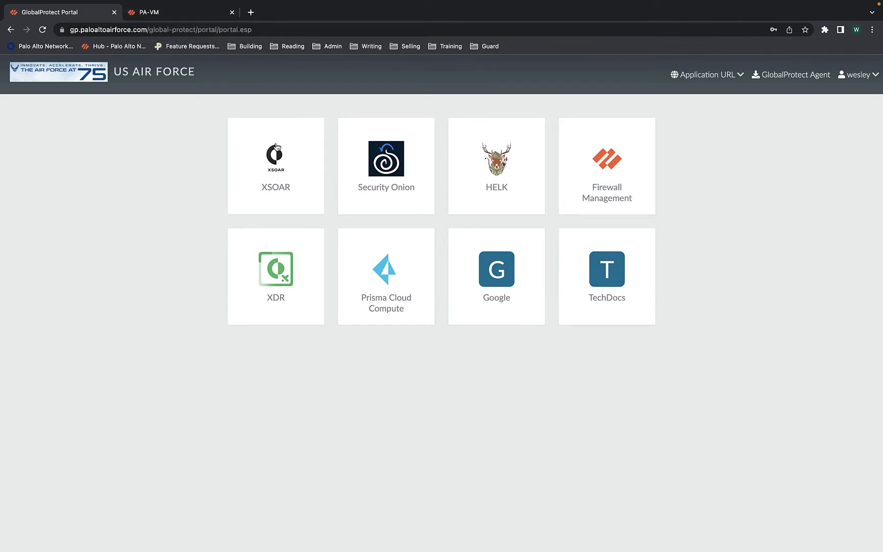
click(728, 76)
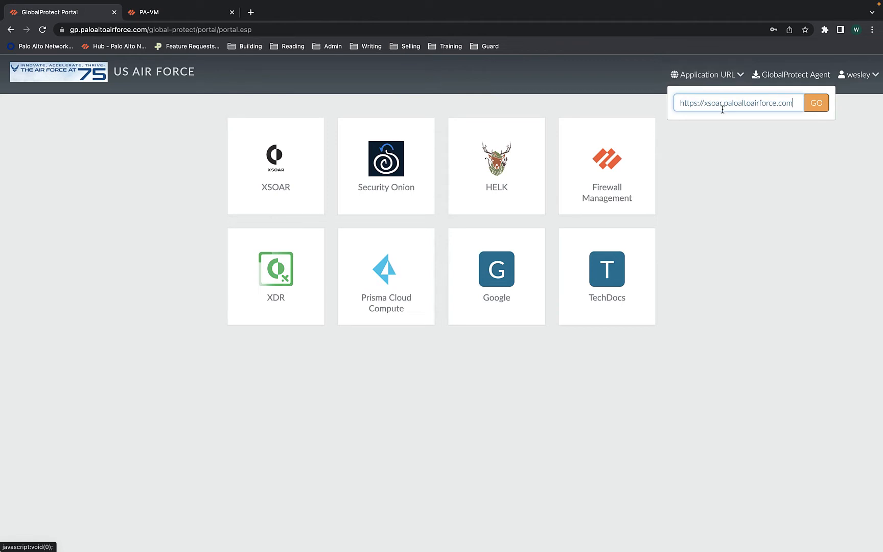
click(184, 12)
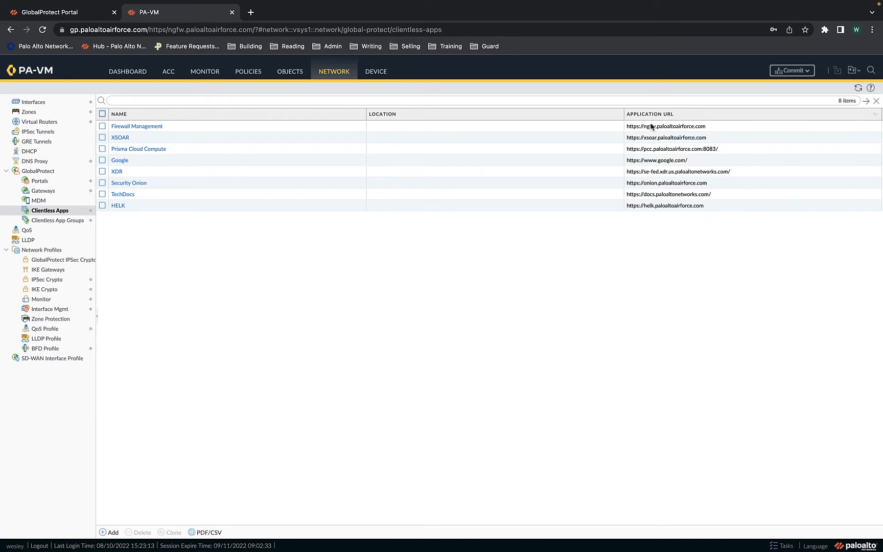
click(58, 15)
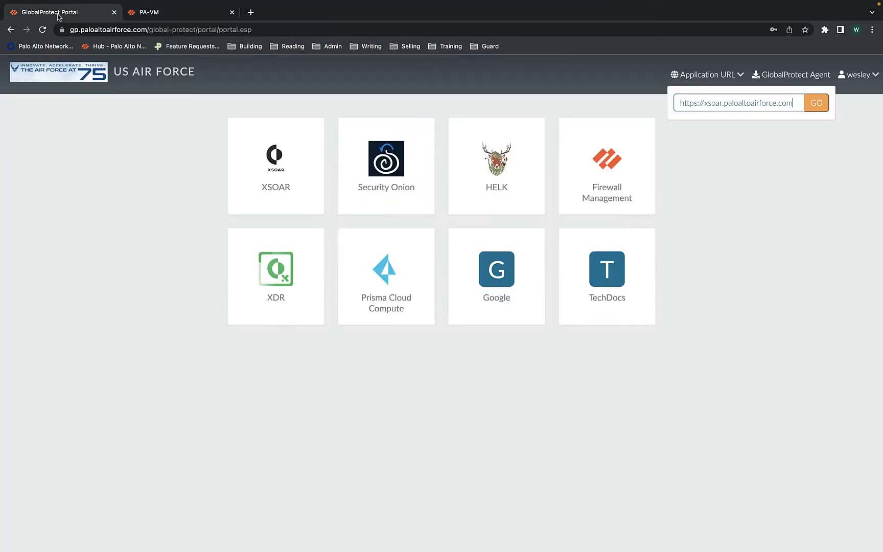
click(709, 104)
key(shift+Right)
key(shift+Right)
key(shift+Right)
key(shift+Right)
key(shift+Right)
key(shift+Right)
key(shift+Right)
key(shift+Right)
key(shift+Right)
key(shift+Right)
key(shift+Right)
key(shift+Right)
key(shift+Right)
key(shift+Right)
key(shift+Right)
key(shift+Right)
key(shift+Right)
key(shift+Right)
key(shift+Right)
key(shift+Right)
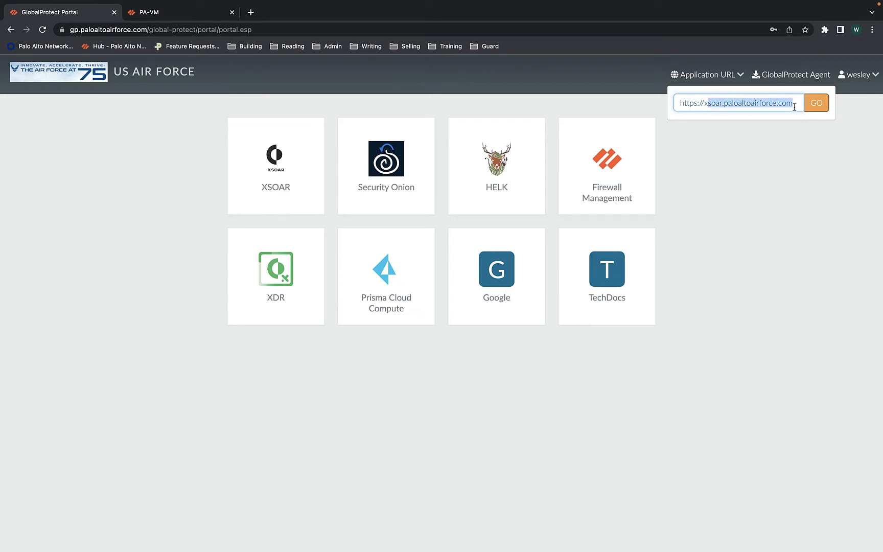
key(BackSpace)
text(youtube.com)
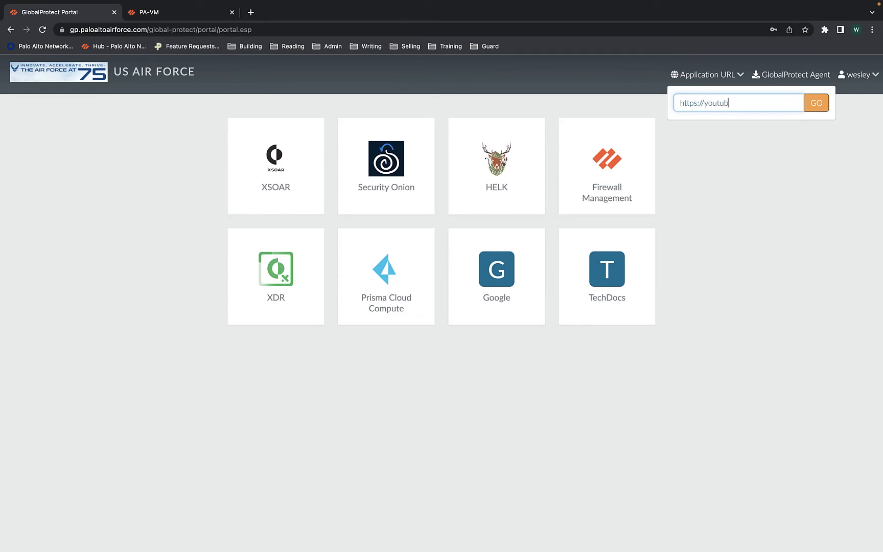
Open YouTube through the clientless VPN with GO, then return to the PA-VM clientless apps list
click(823, 107)
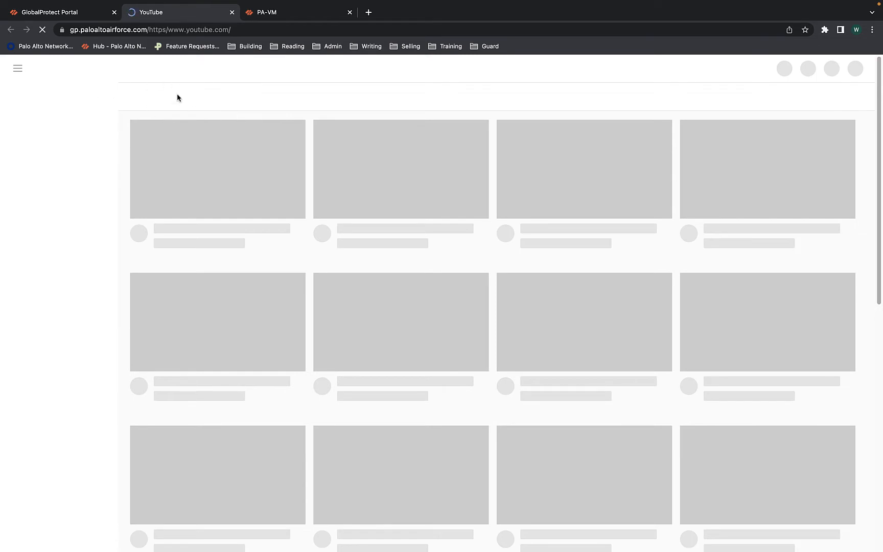
click(64, 15)
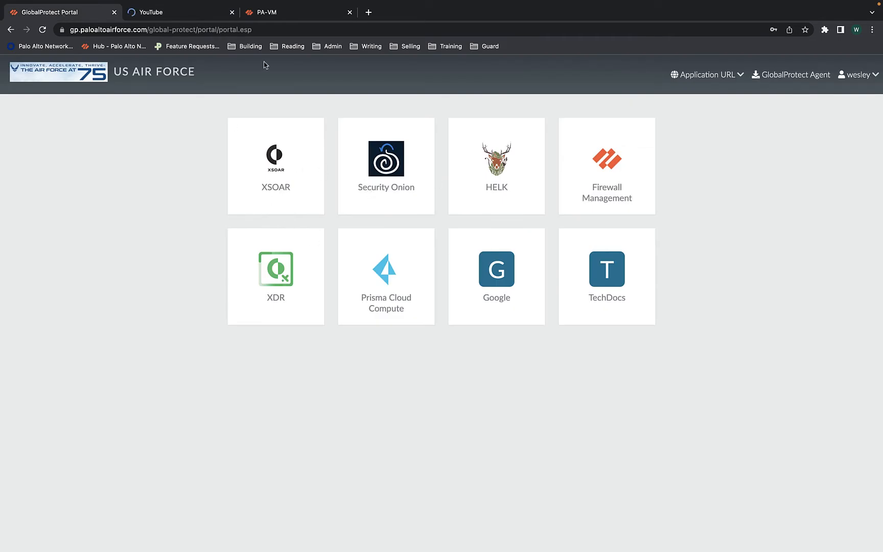
click(292, 17)
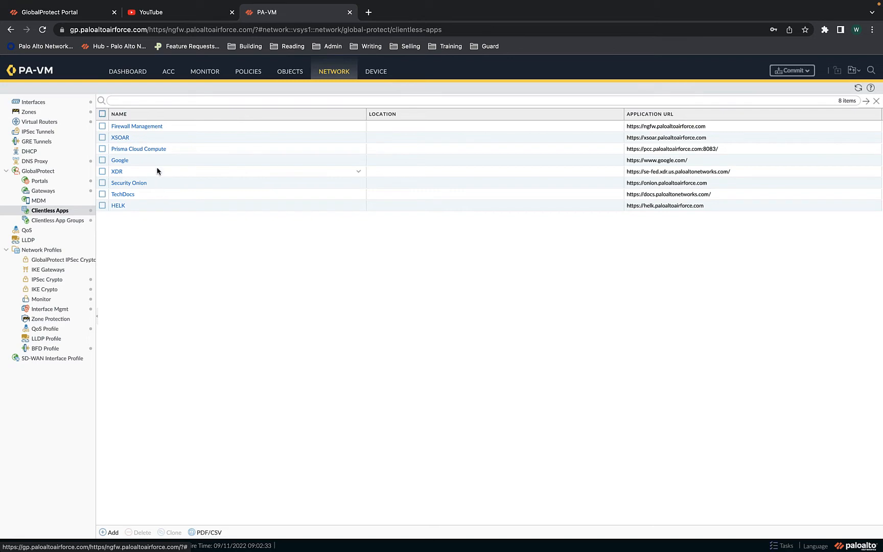
Close the YouTube tab and list the clientless app groups under Network > GlobalProtect
click(173, 13)
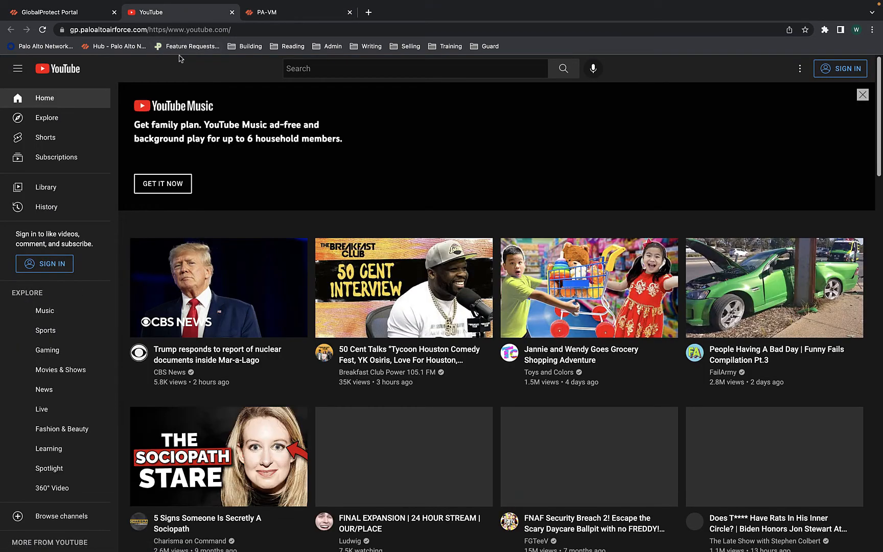
click(232, 13)
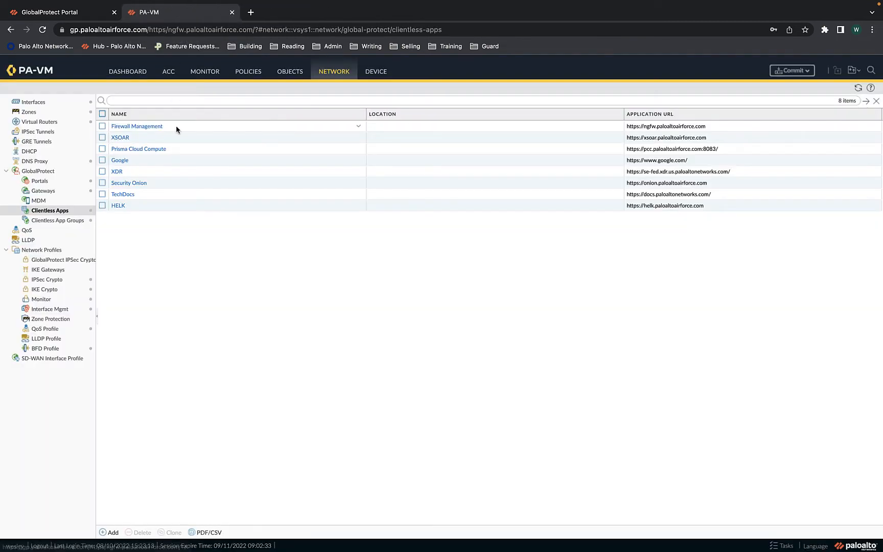
click(64, 223)
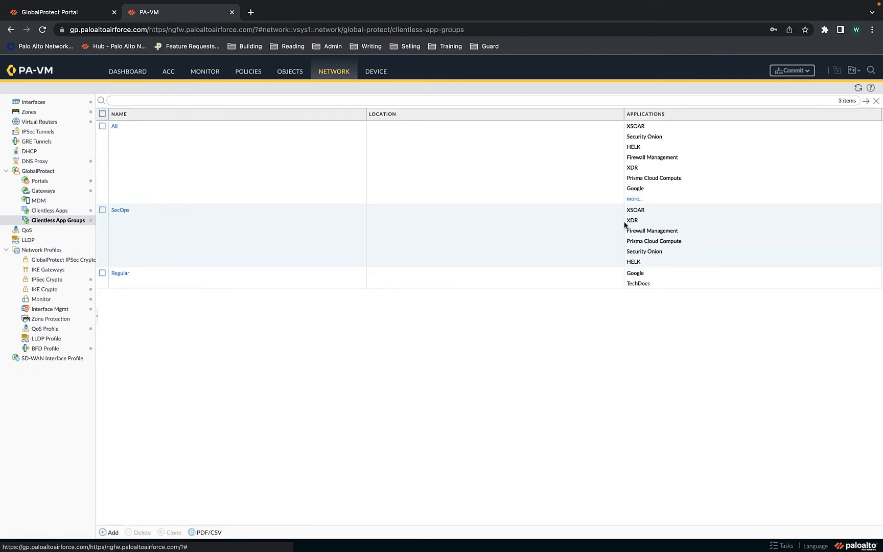
Select the All app group, then view the traffic logs filtered to the Regular test user
click(625, 201)
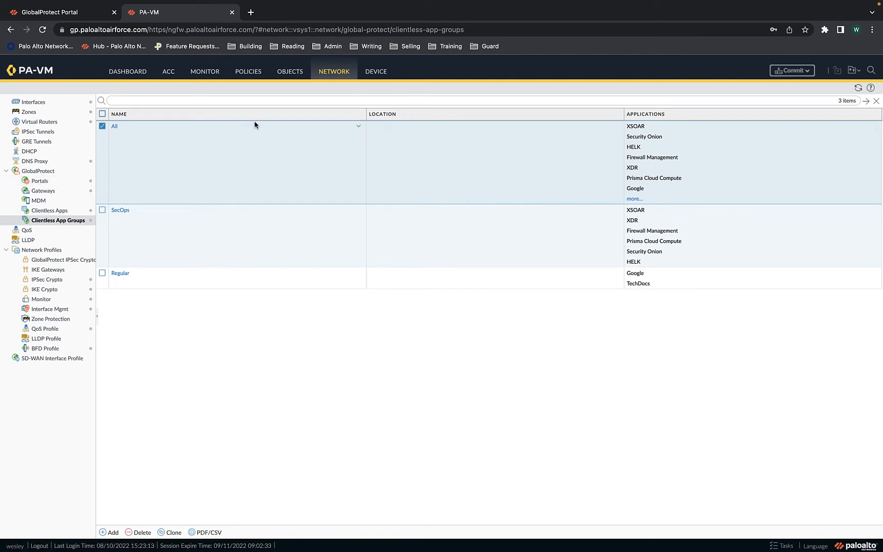
click(209, 75)
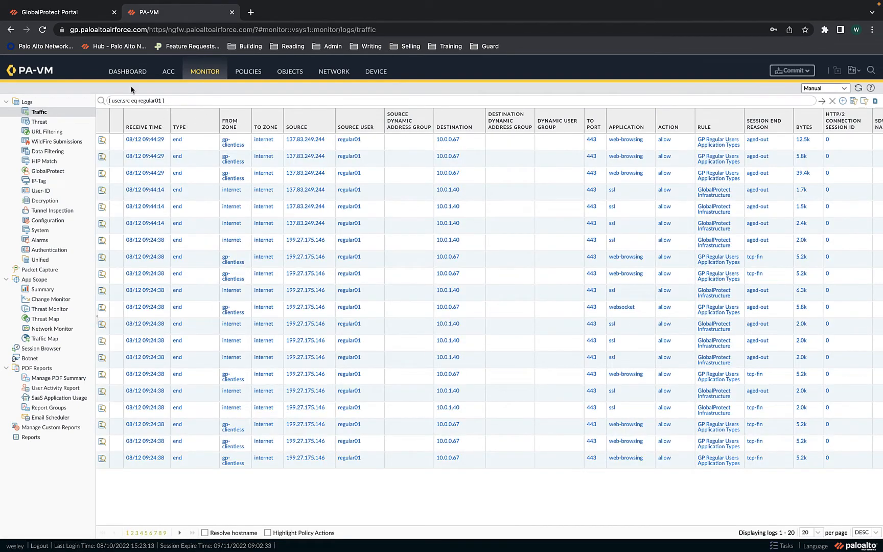
Log into the GlobalProtect portal in the incognito window with the regular user's username and password
key(ctrl+Right)
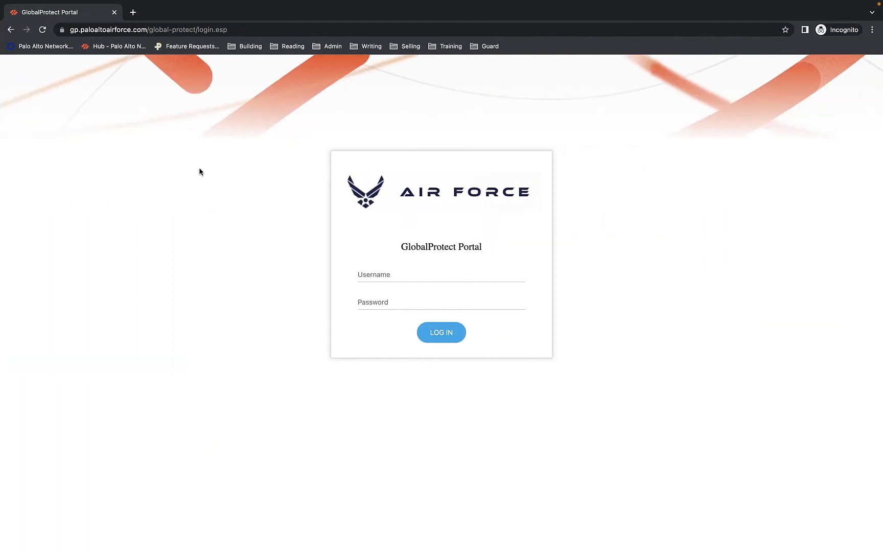
click(401, 274)
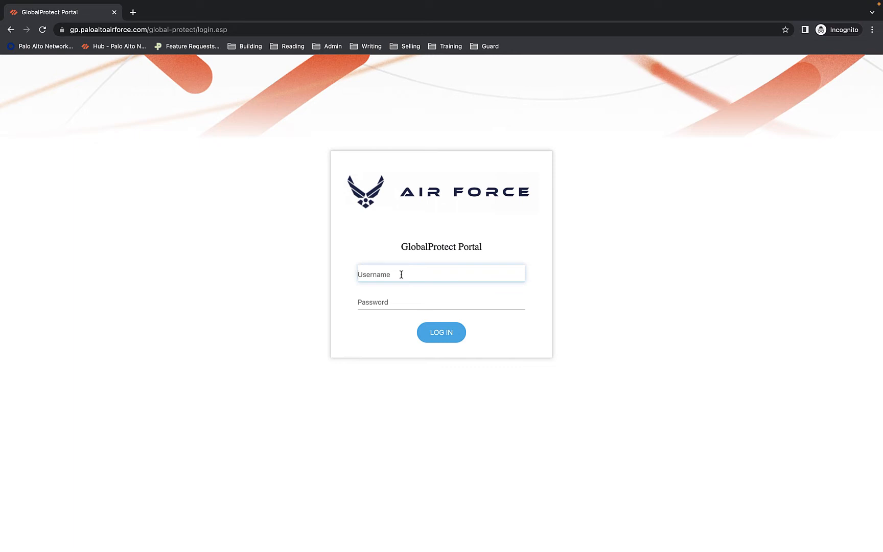
text(regular01)
click(394, 299)
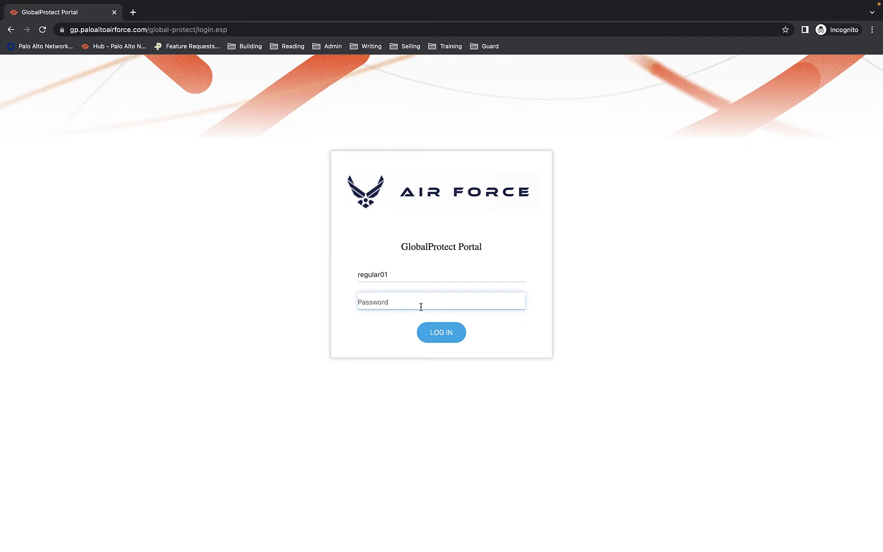
text(•••)
click(447, 338)
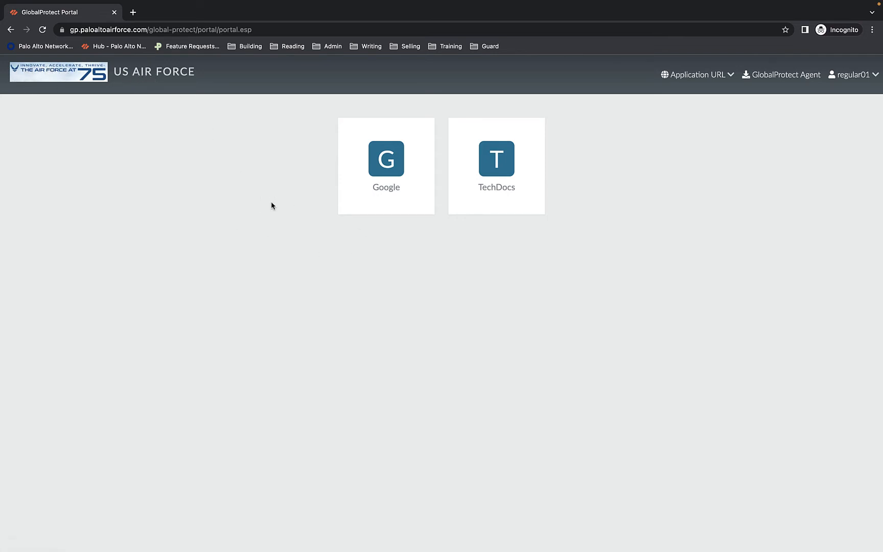
Compare the Regular app group (Google, TechDocs) with the portal, then reopen the traffic logs
key(ctrl+Left)
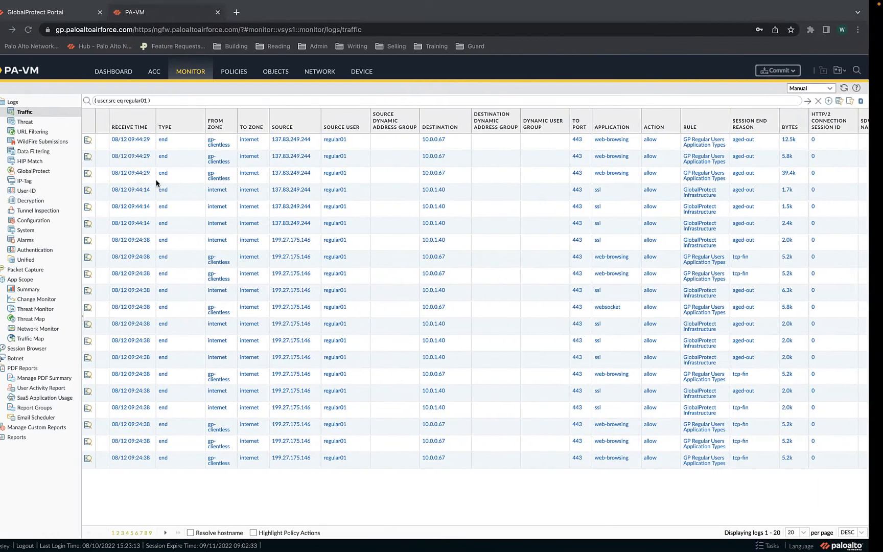
click(329, 74)
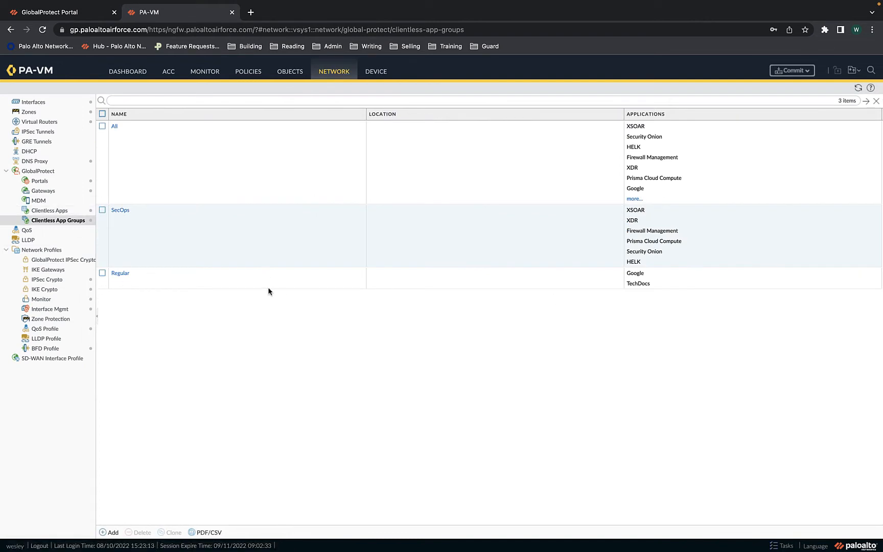
click(642, 285)
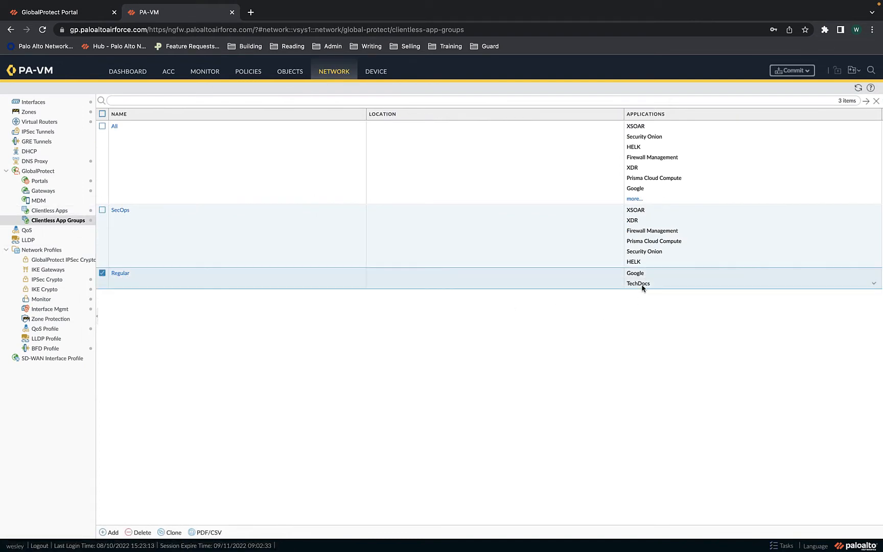
click(102, 273)
key(ctrl+Right)
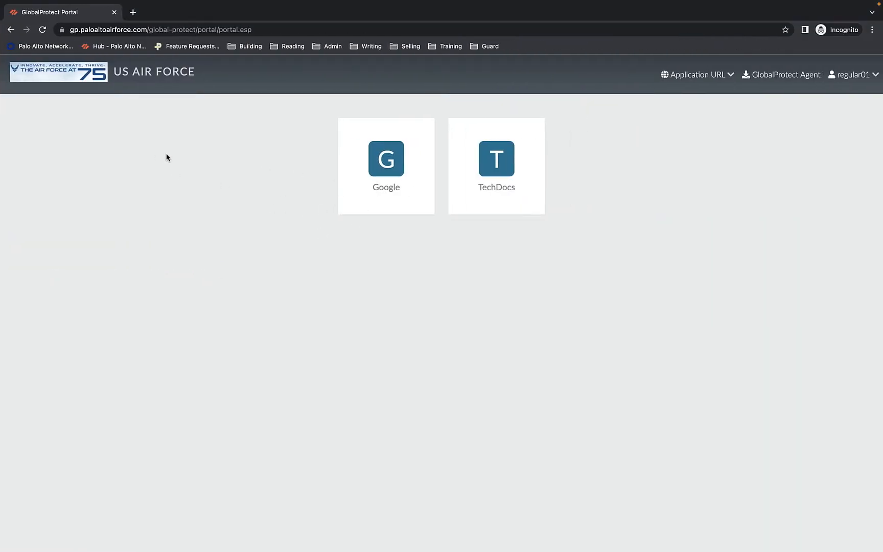
key(ctrl+Left)
click(202, 74)
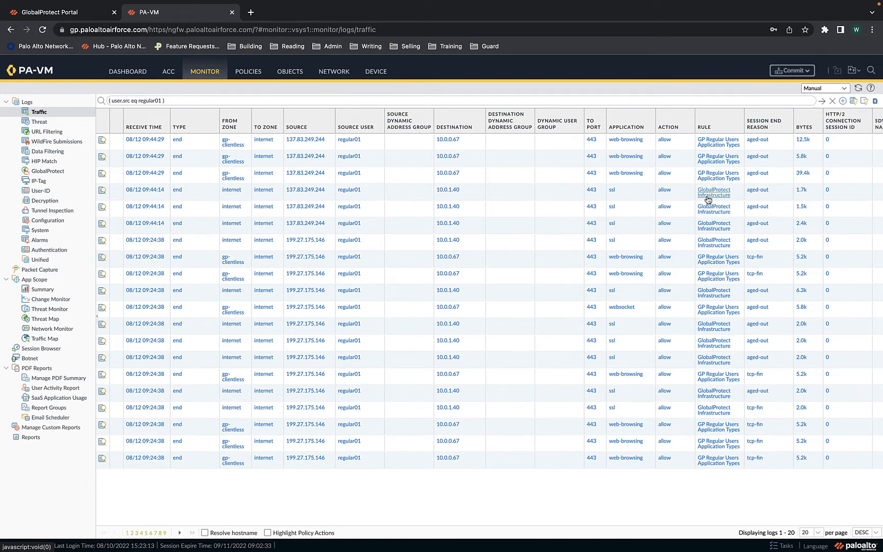
Open rule 3, 'GP Regular Users Application Types', from the Security rulebase for editing
click(248, 71)
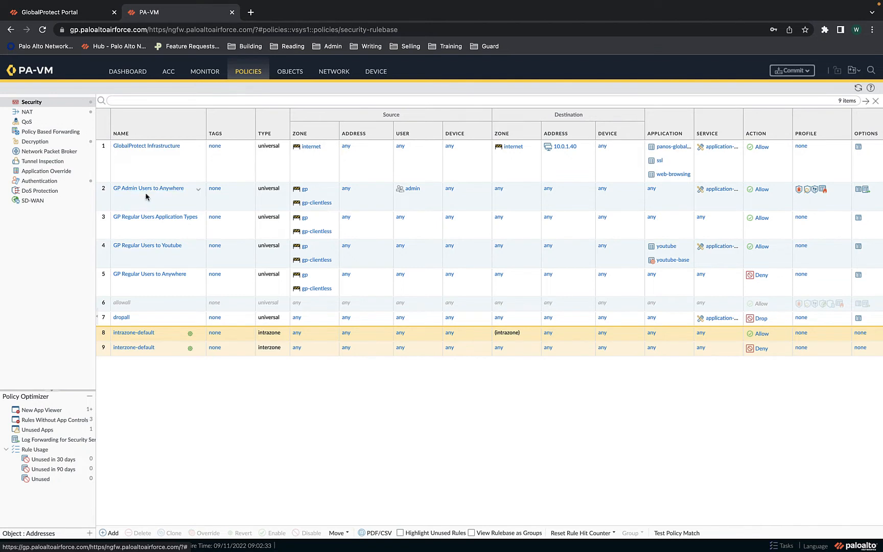
click(162, 219)
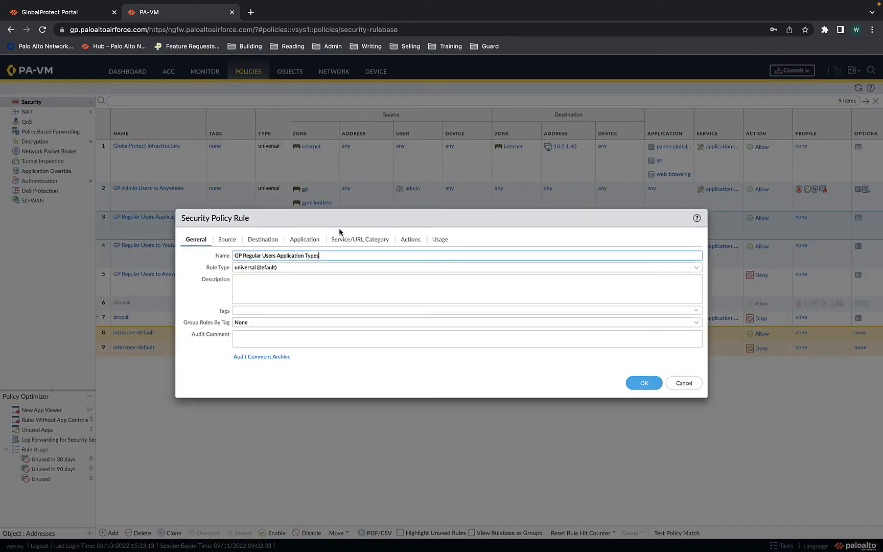
Review the rule's Service/URL Category list, then cancel the editor without changes
click(344, 238)
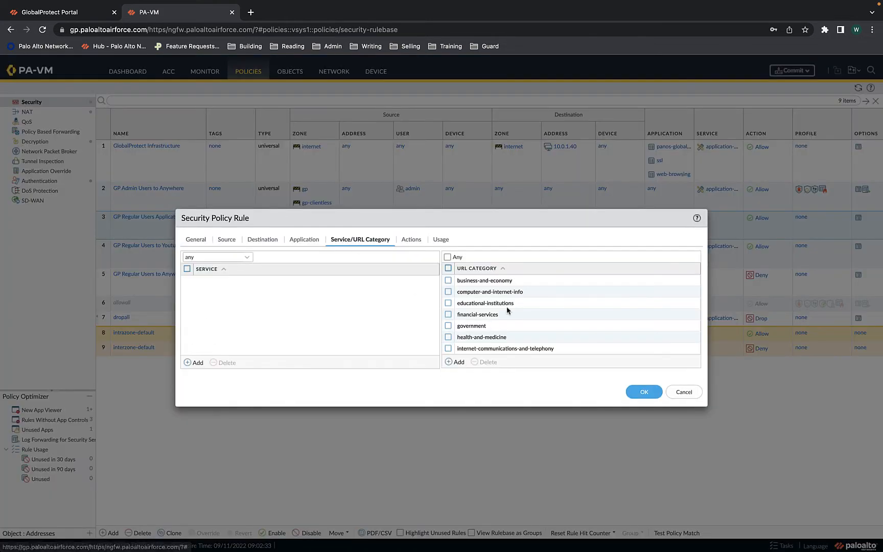
scroll(540, 331, down, 1)
scroll(540, 331, down, 2)
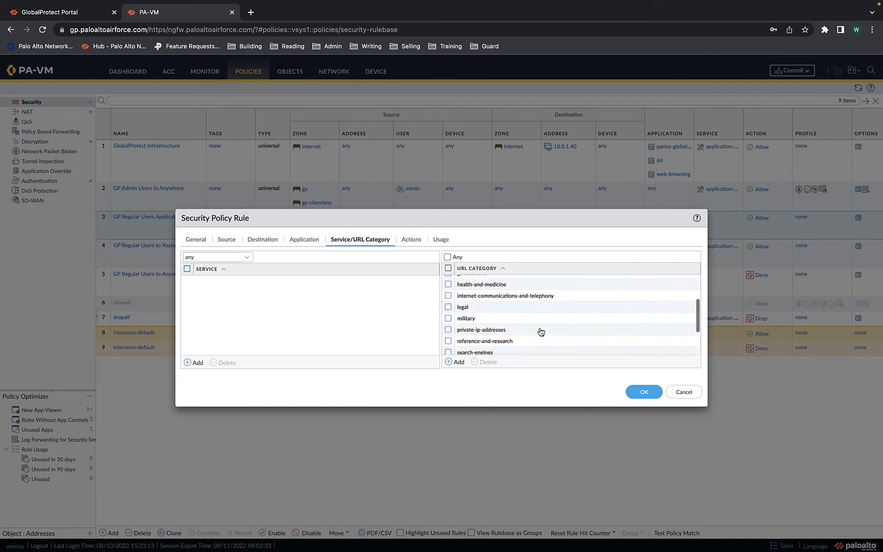
scroll(540, 331, up, 1)
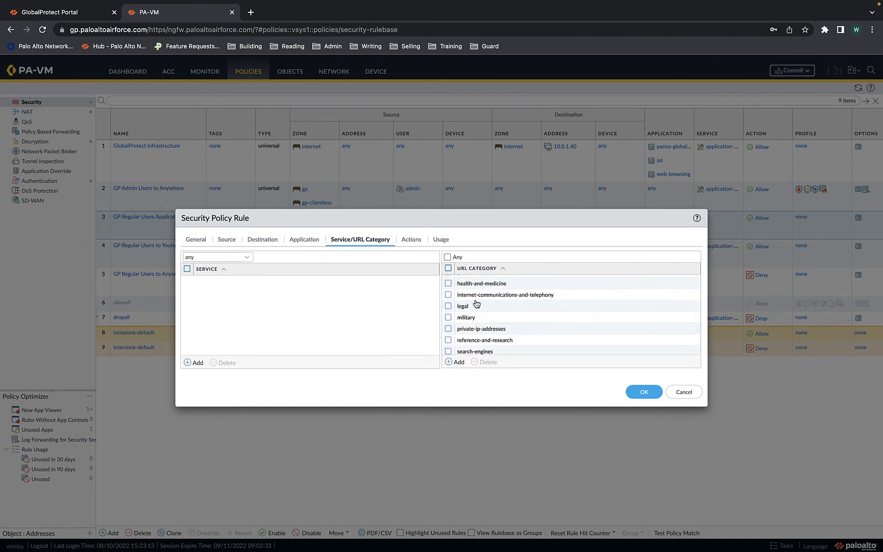
scroll(482, 327, up, 2)
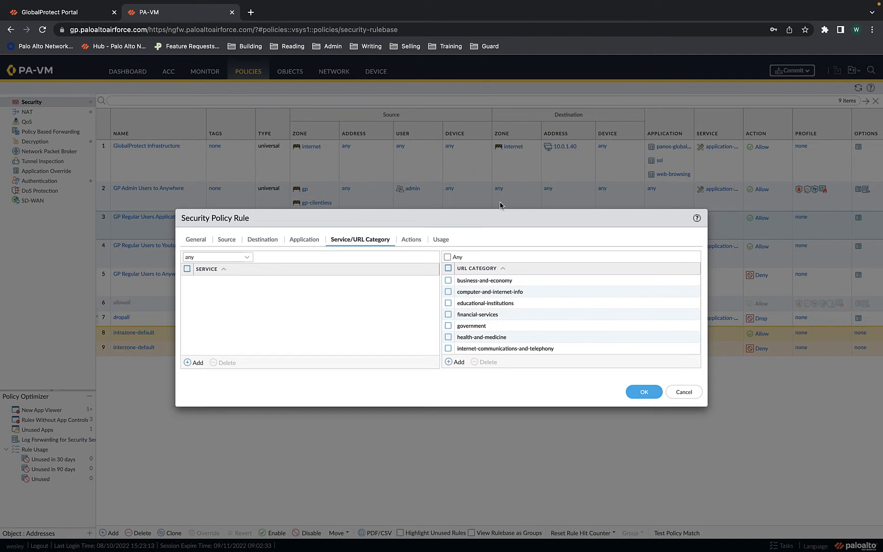
scroll(520, 330, down, 1)
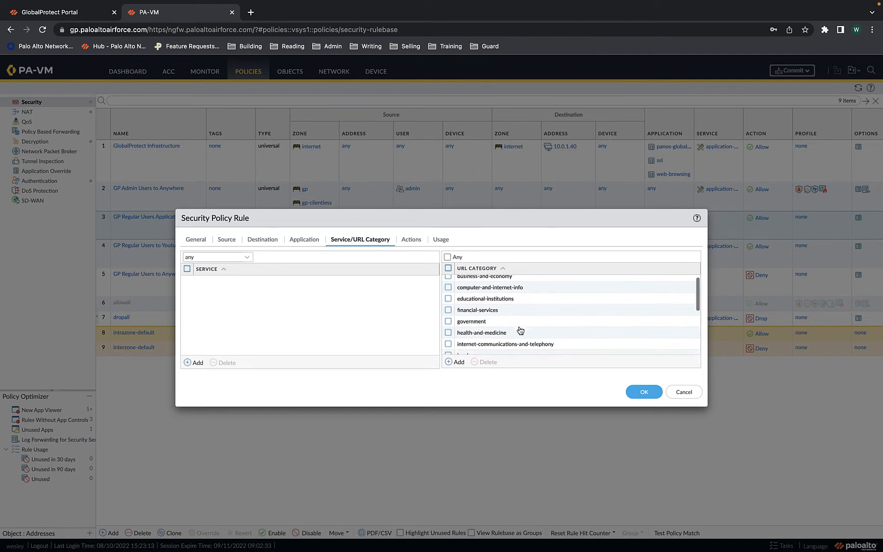
scroll(512, 300, up, 1)
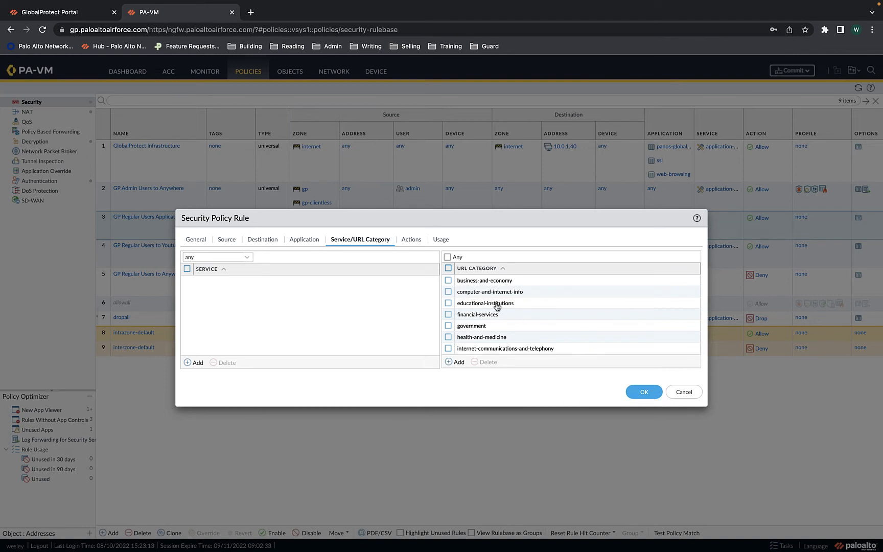
scroll(497, 306, down, 3)
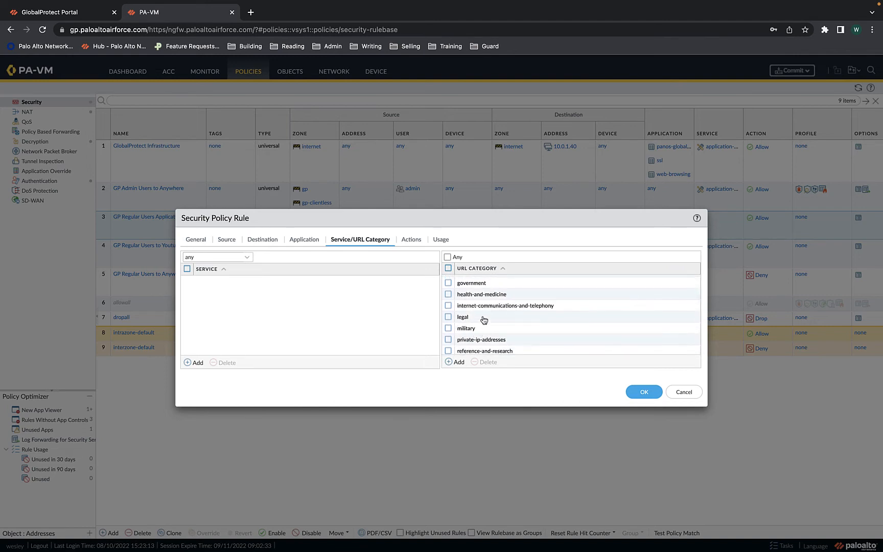
scroll(483, 319, down, 1)
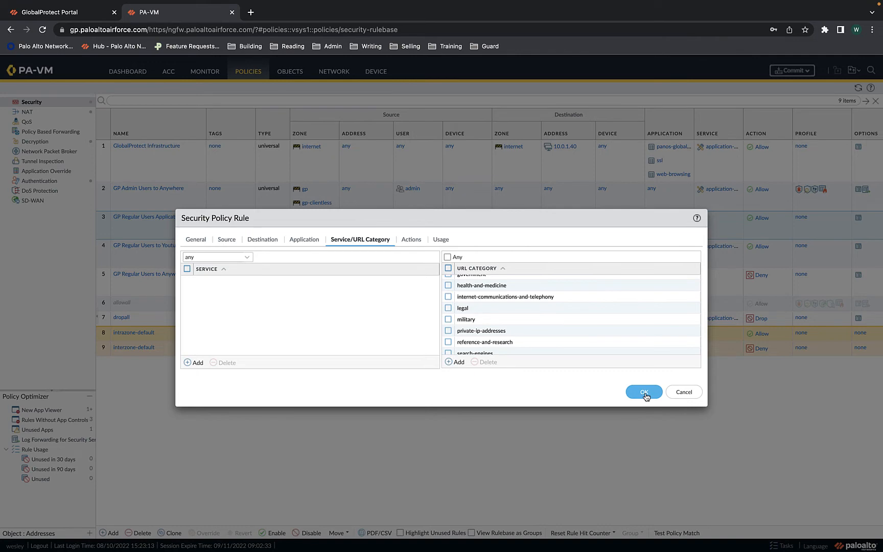
click(683, 392)
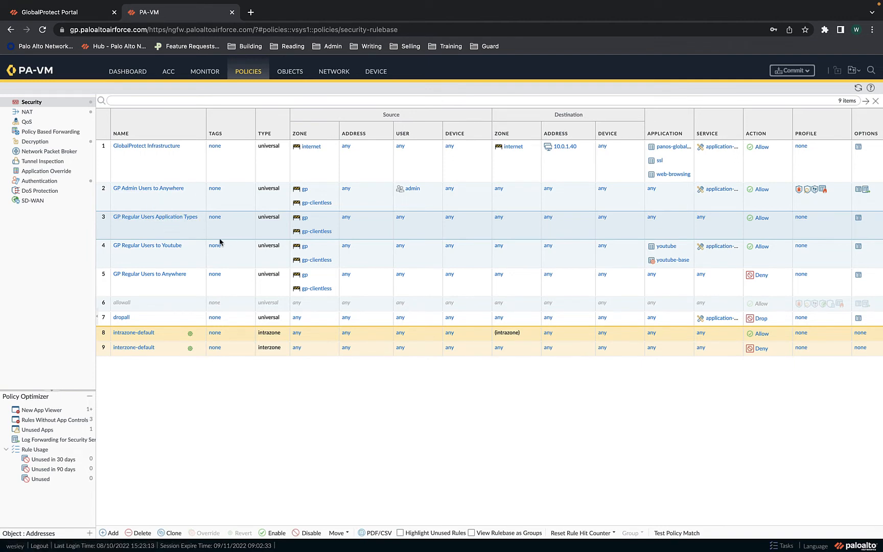
Return to the Monitor traffic logs showing the regular user's gp-clientless web-browsing sessions
click(217, 74)
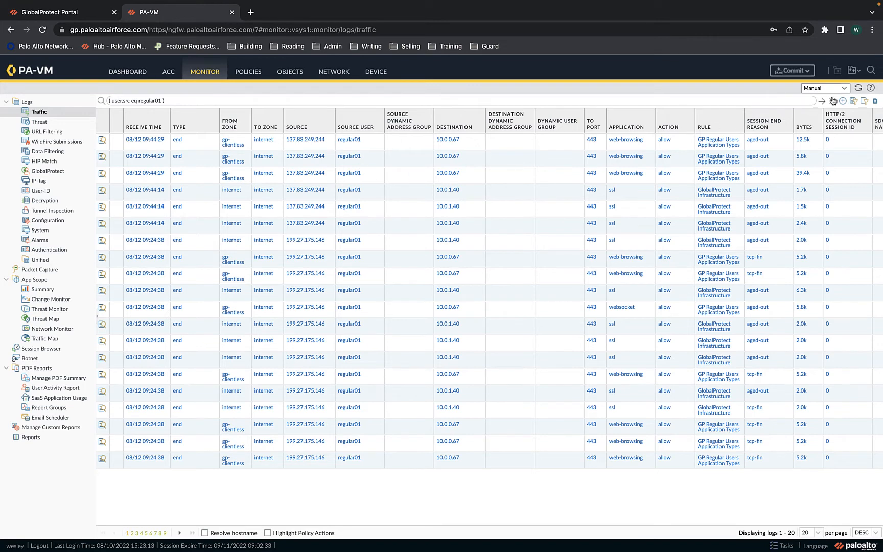
click(859, 89)
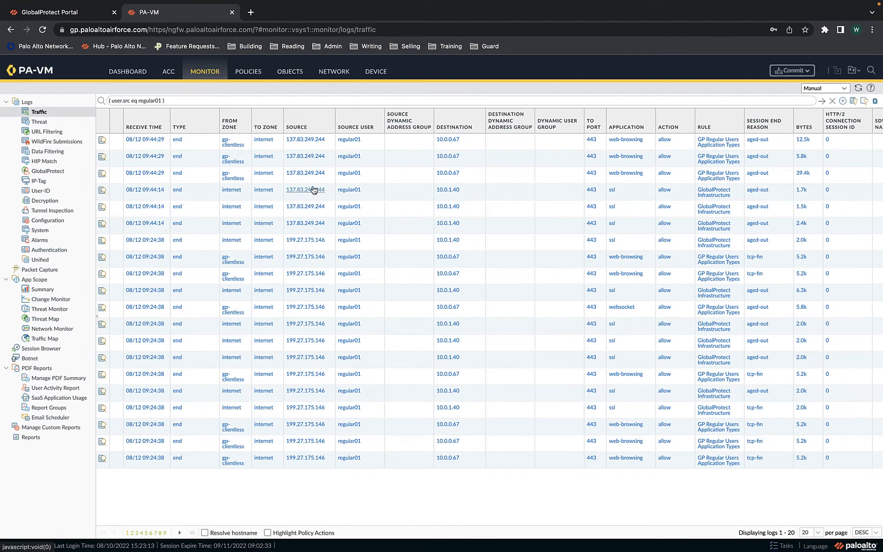
click(102, 194)
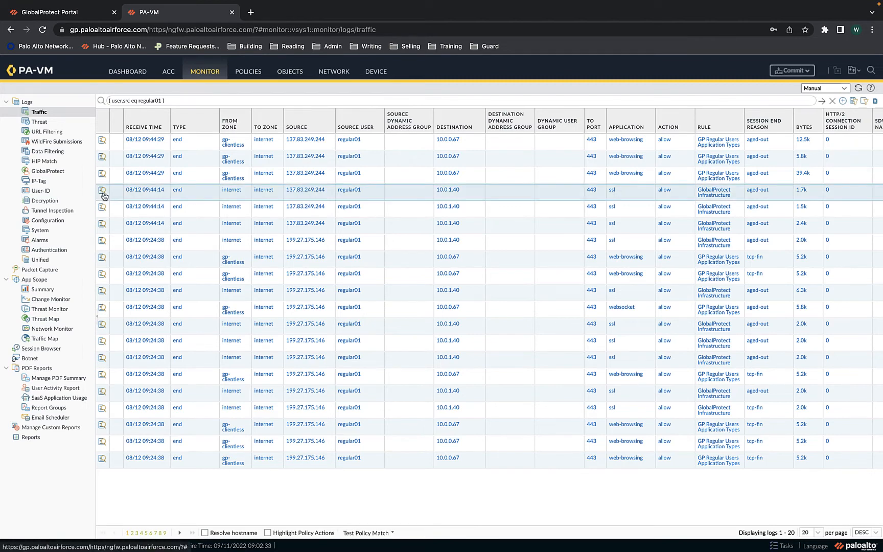
scroll(444, 281, down, 3)
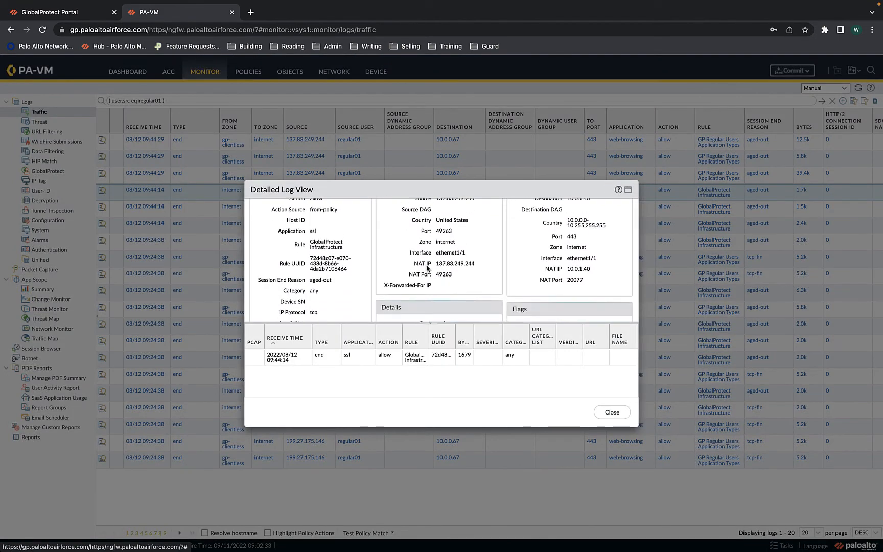
scroll(446, 269, up, 1)
scroll(445, 270, up, 2)
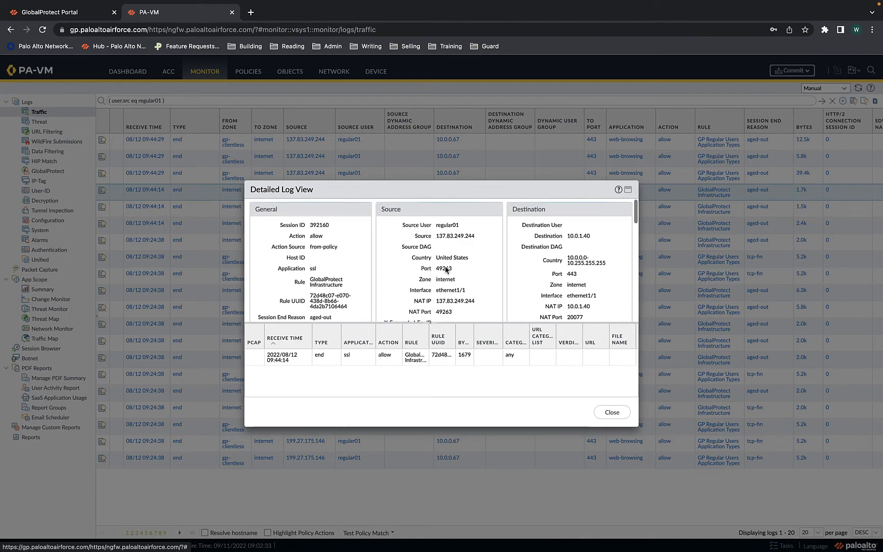
scroll(446, 269, down, 1)
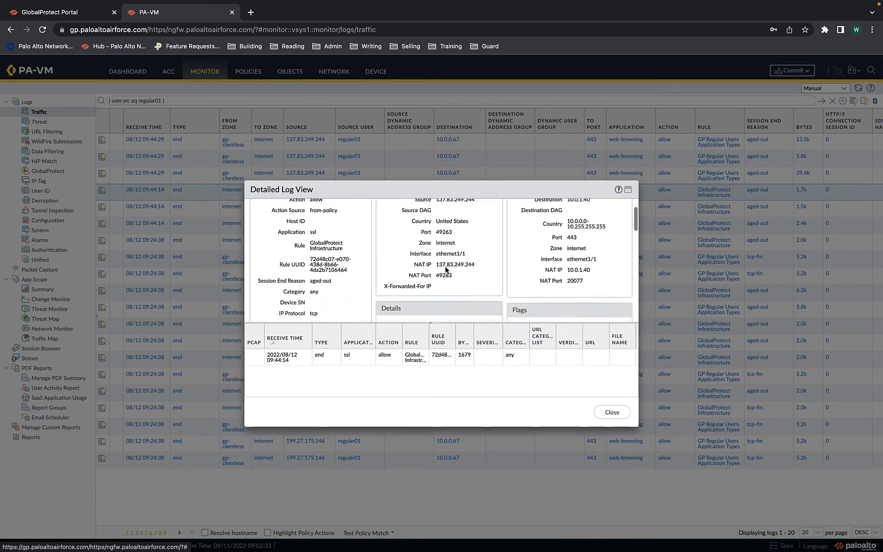
click(621, 418)
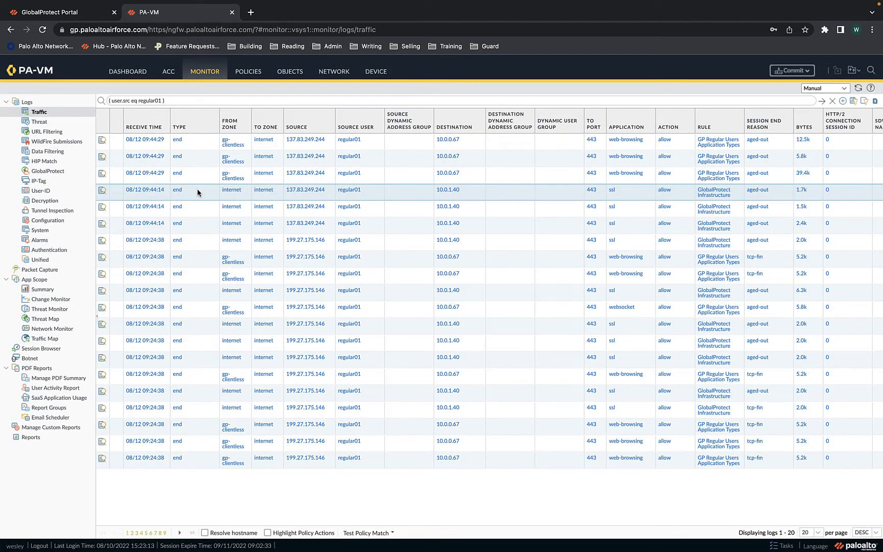
Inspect the detailed log view of the web-browsing session, then close it
click(102, 174)
scroll(387, 266, down, 2)
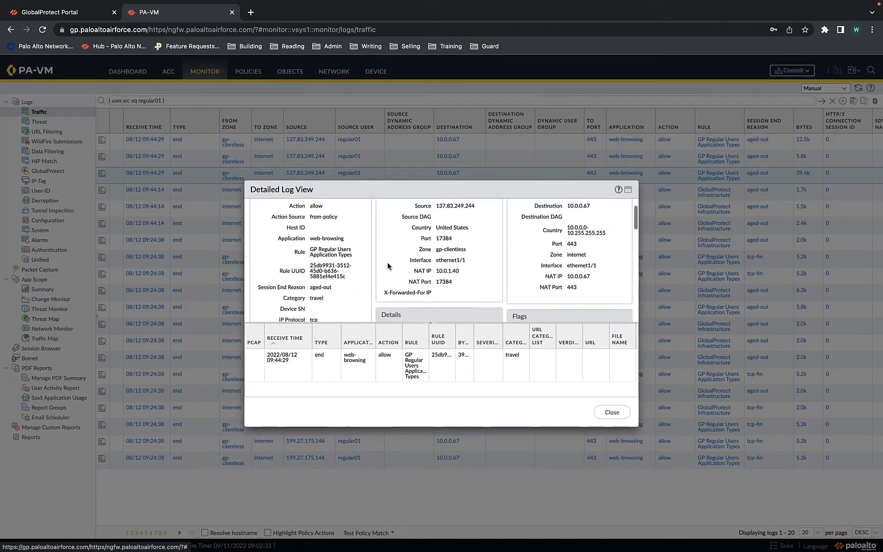
scroll(388, 266, up, 1)
scroll(388, 266, up, 2)
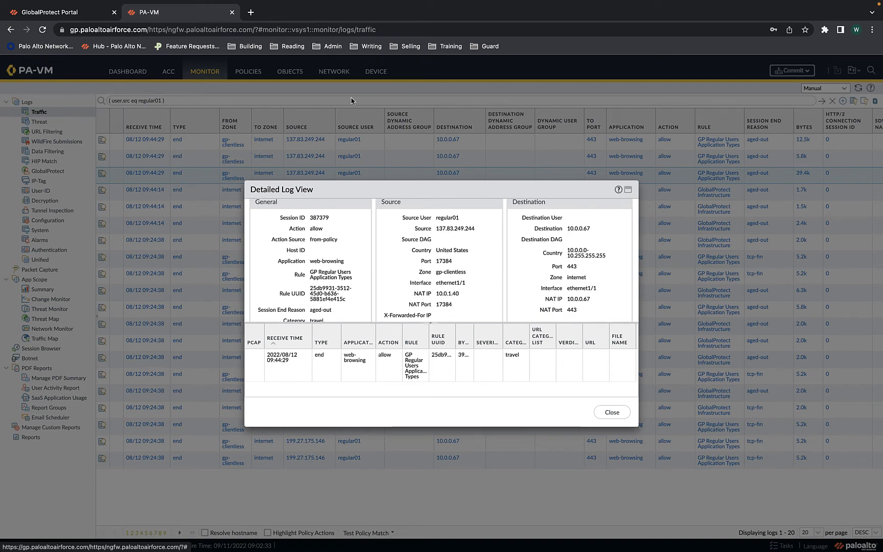
scroll(456, 282, down, 1)
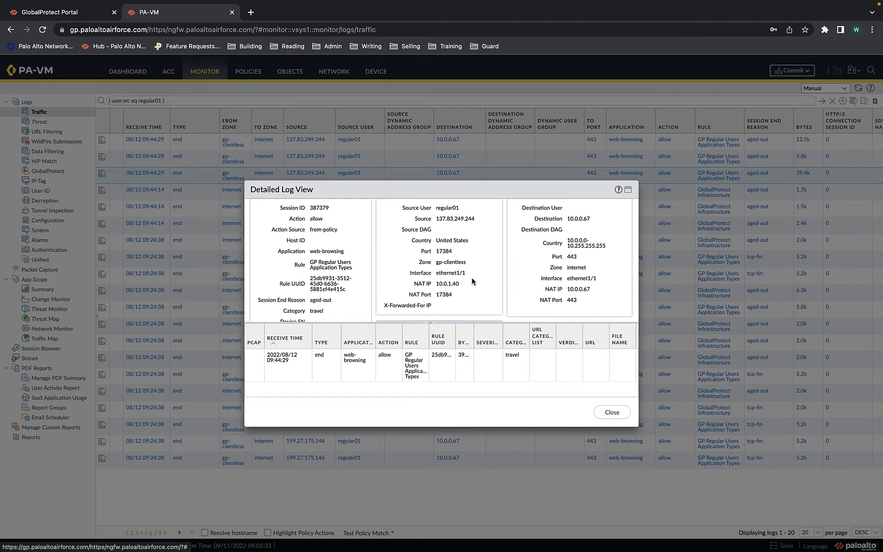
scroll(454, 282, up, 2)
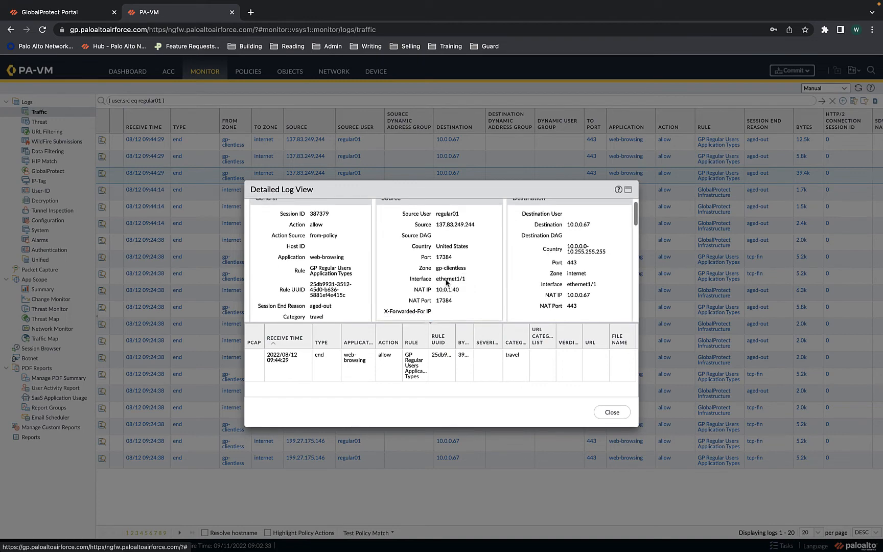
scroll(444, 299, down, 1)
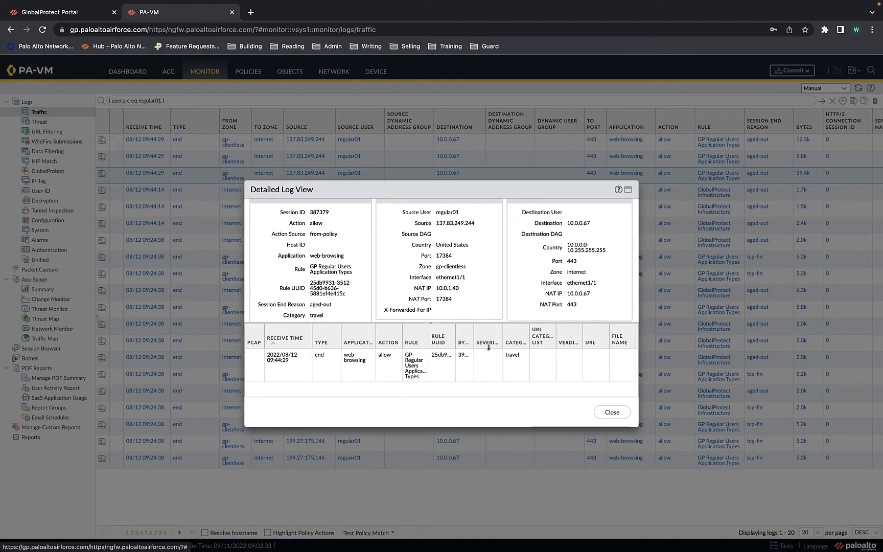
click(612, 411)
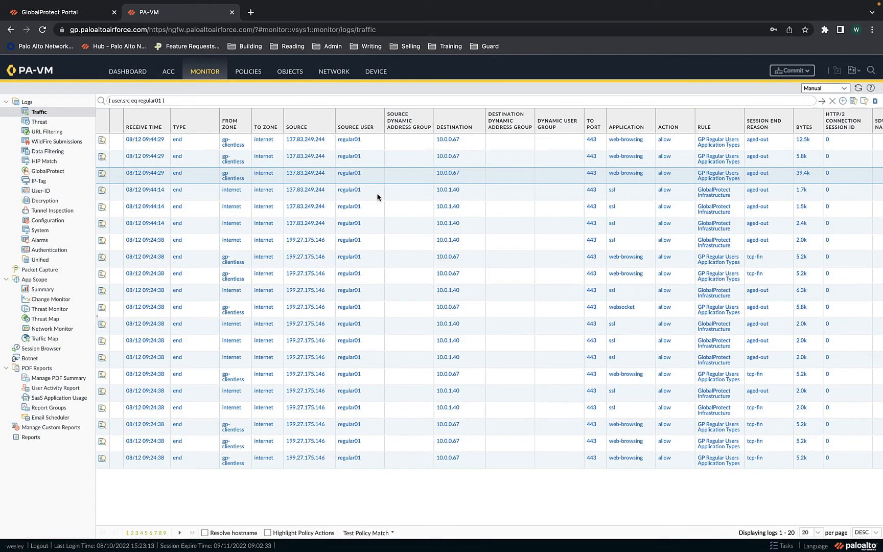
Swipe over to the incognito window showing the regular user's Google and TechDocs portal
scroll(264, 163, right, 4)
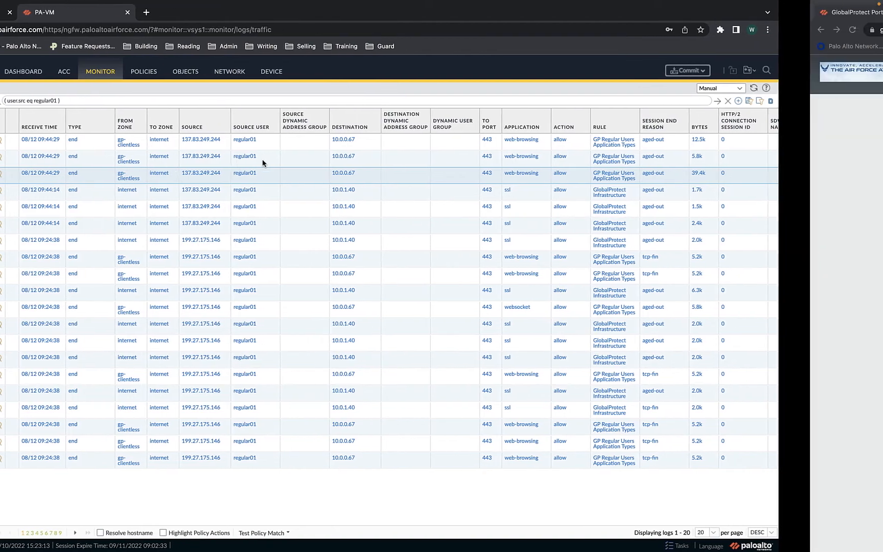
scroll(263, 163, left, 4)
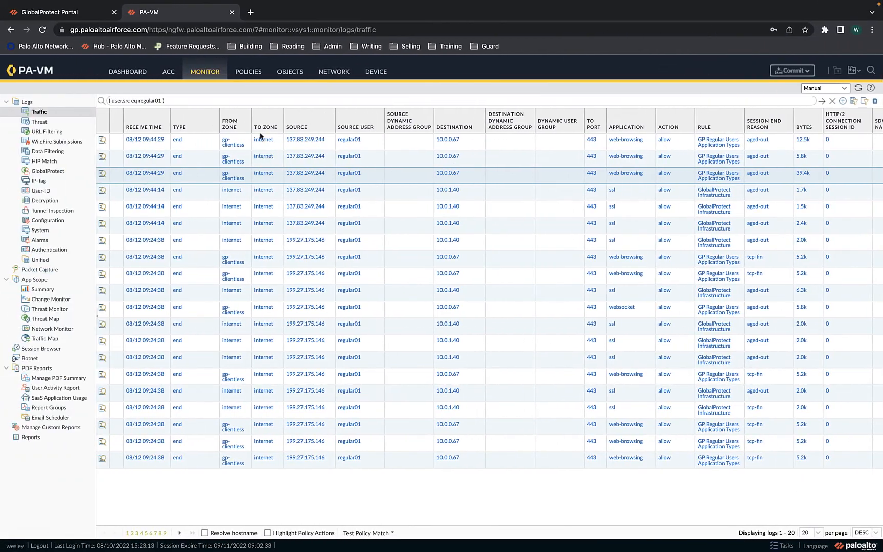
scroll(291, 172, right, 3)
scroll(292, 173, right, 3)
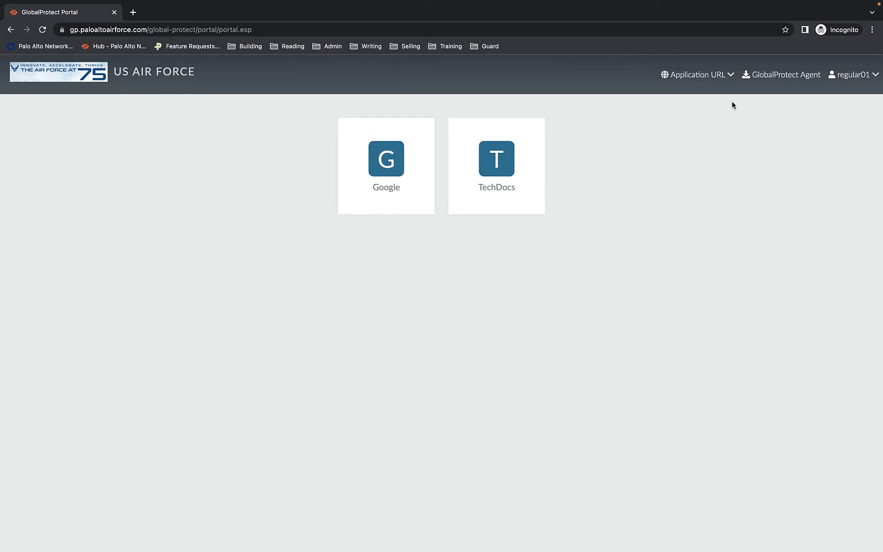
click(715, 83)
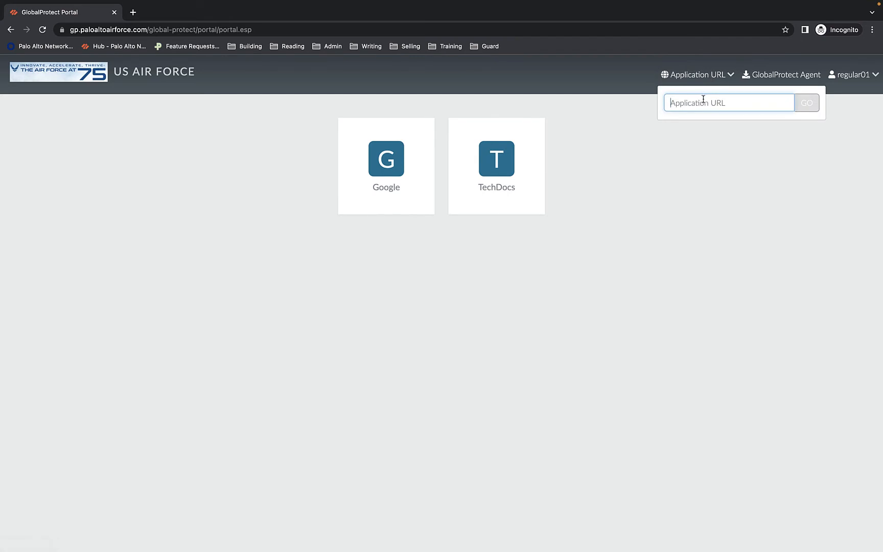
text(https://)
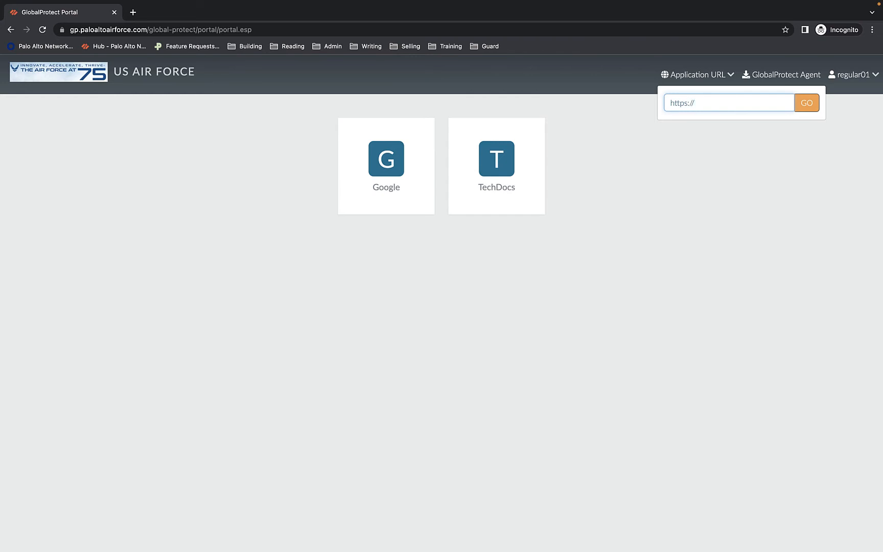
text(xsoar.paloaltoairforce.com/)
click(808, 106)
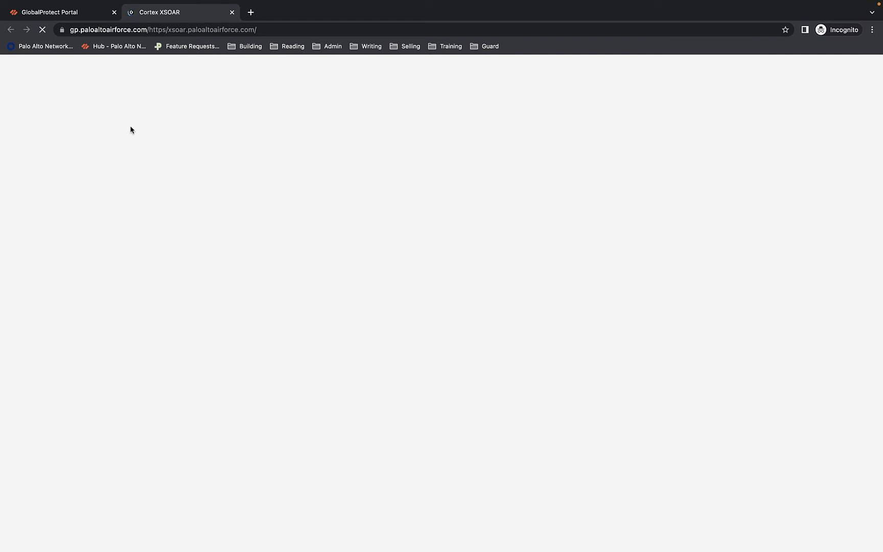
key(ctrl+Left)
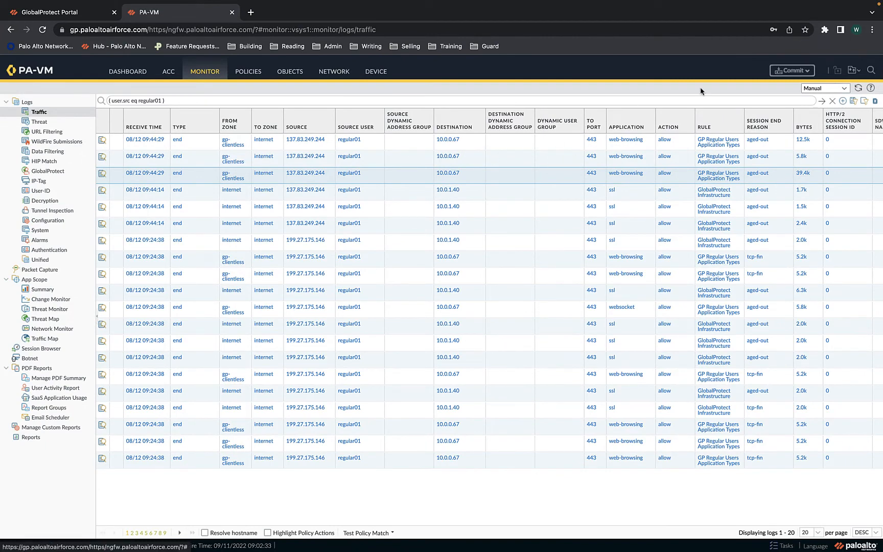
Reapply the log filter to load the regular user's 10:08:14 sessions, then go to the portal window
click(820, 102)
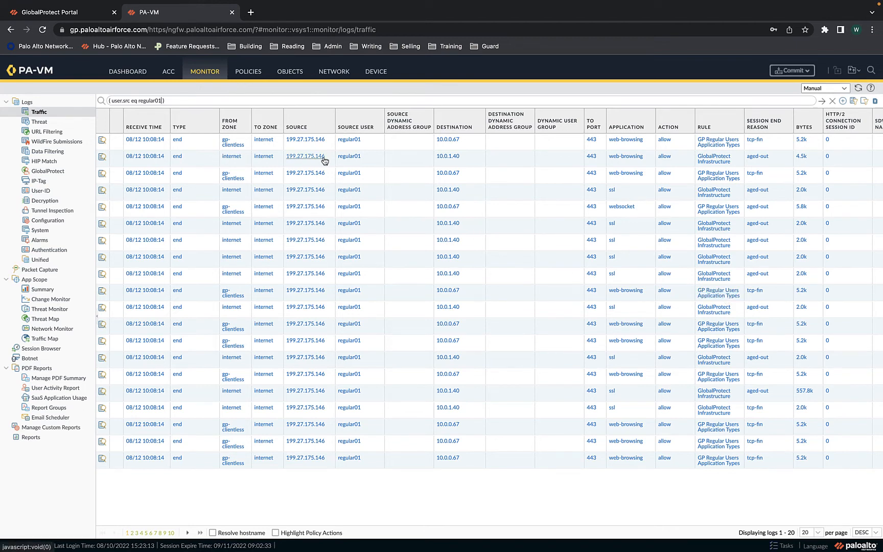
key(ctrl+Right)
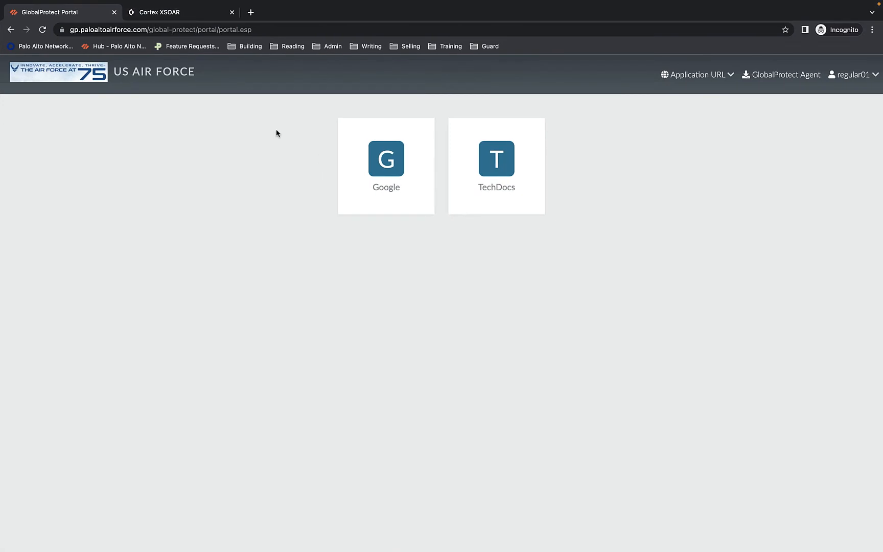
View the Cortex XSOAR login page loaded through the VPN in its browser tab
click(174, 12)
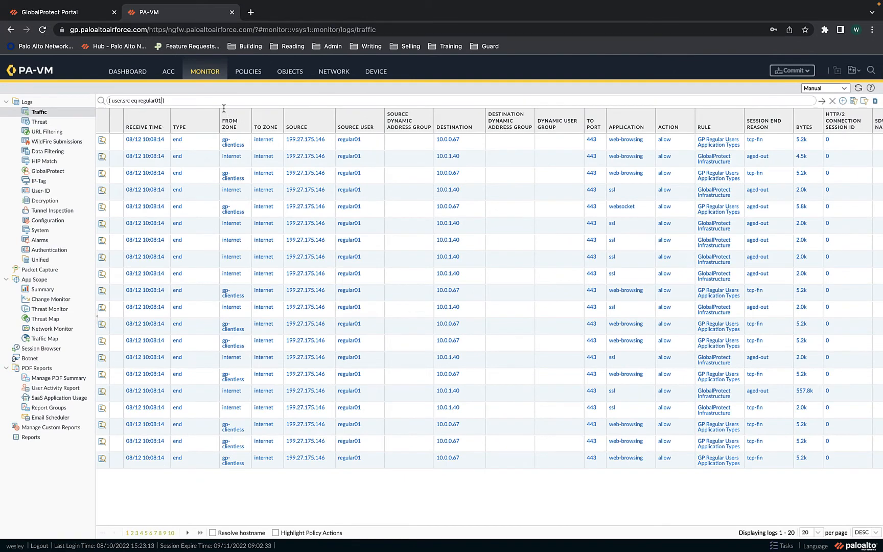
Go to the Security rulebase and start adding a new security policy rule
click(247, 72)
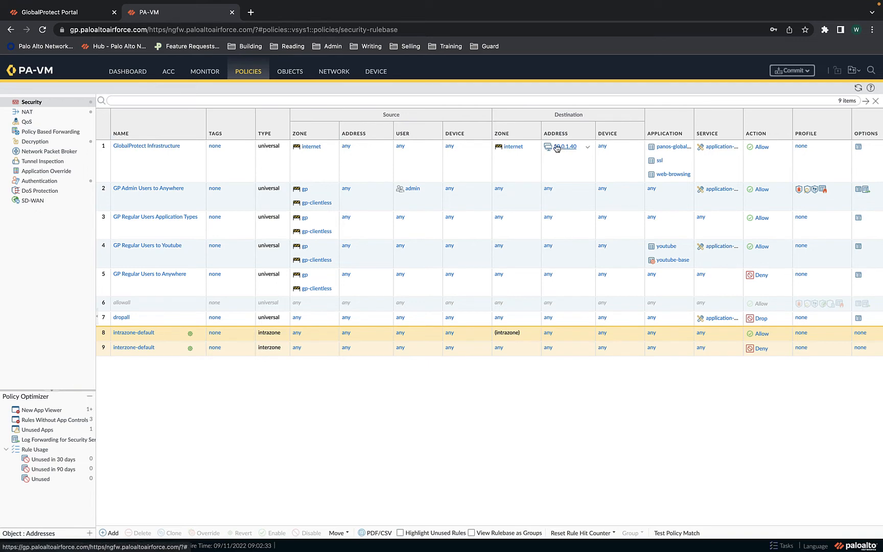
click(108, 532)
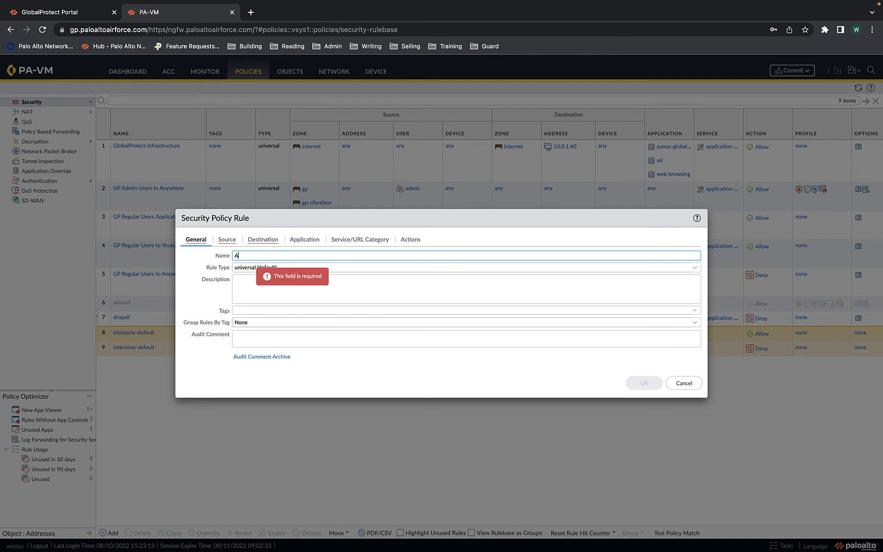
Name the rule 'Allow SecOps to XSOAR', allow any source zone, and set source user soar
text(Allow SecOps to)
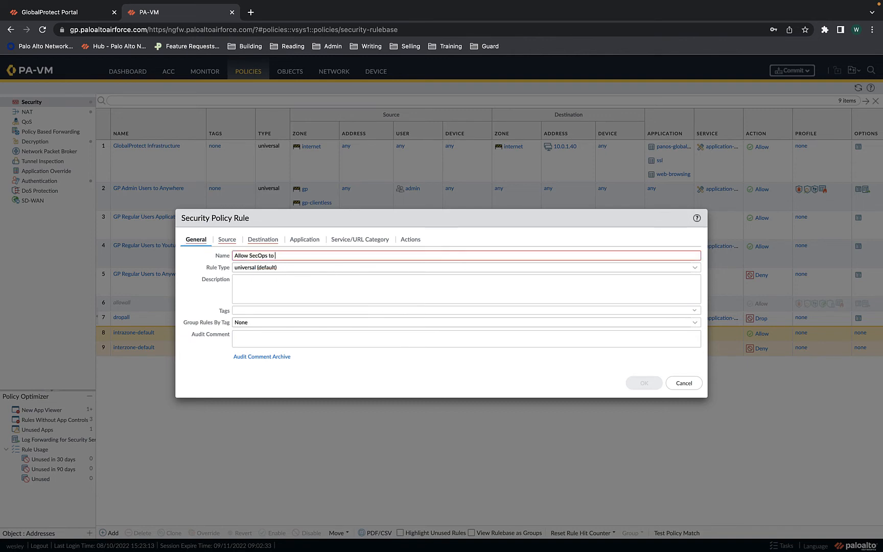
text( XSOAR)
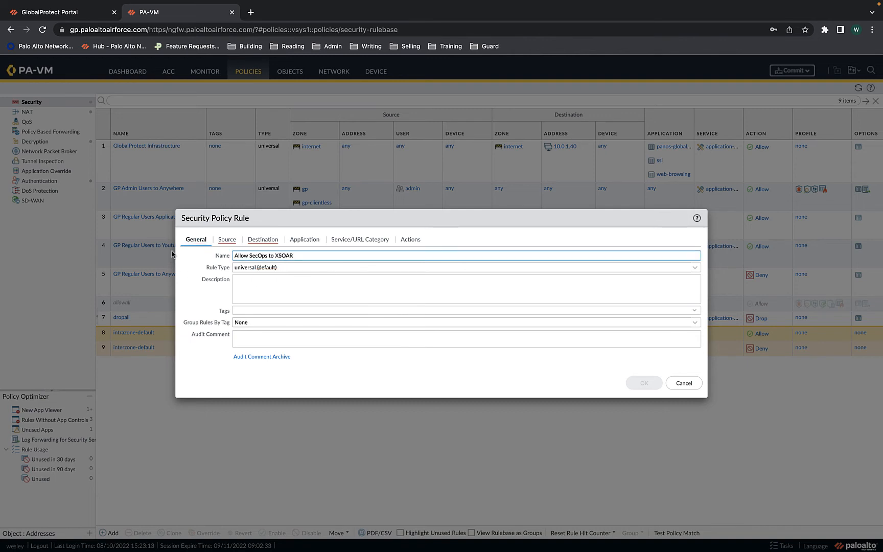
click(224, 239)
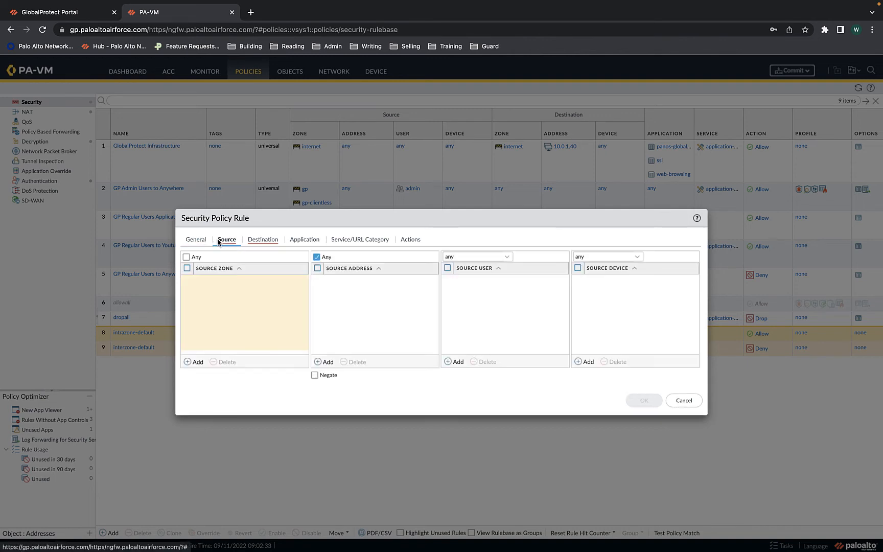
click(186, 257)
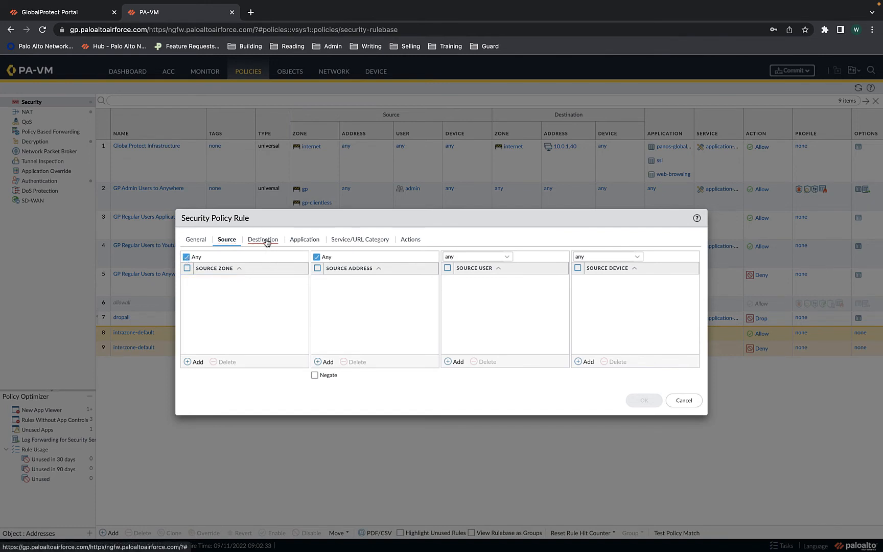
click(456, 362)
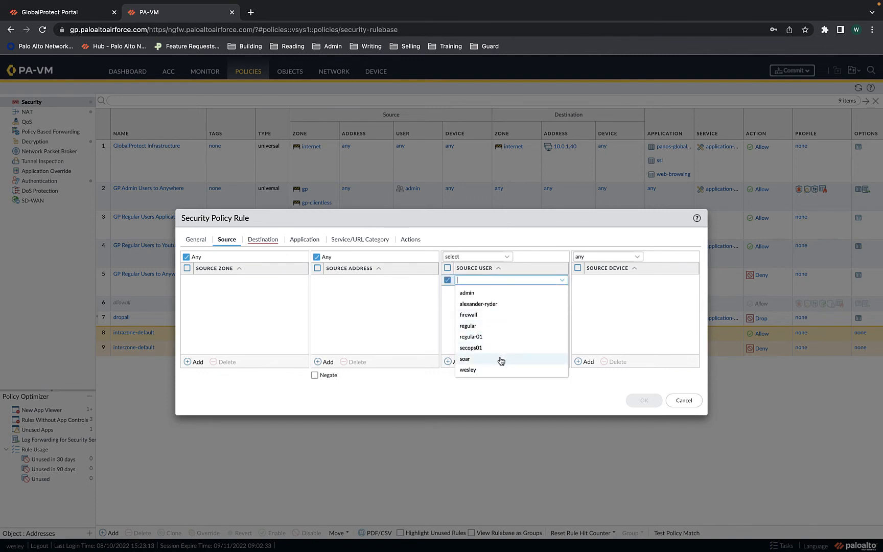
click(500, 361)
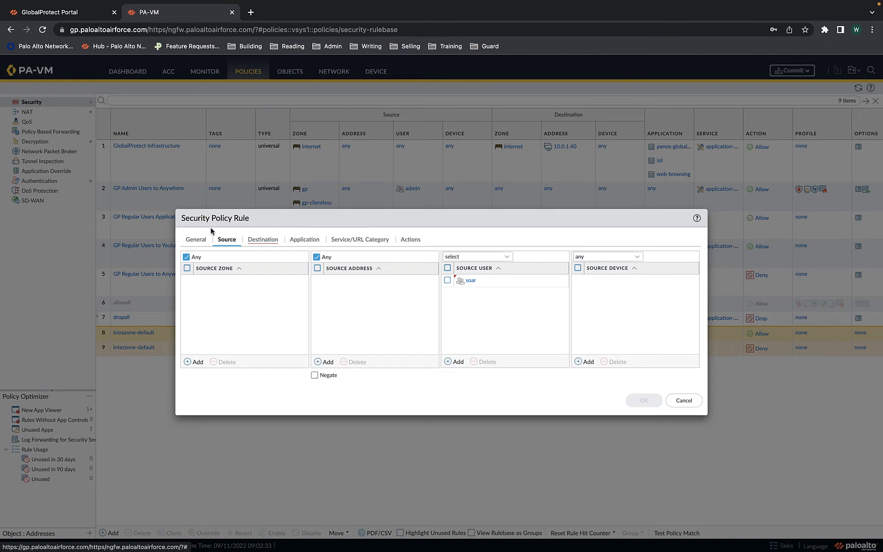
Rename the rule to 'Allow SOAR to XSOAR' by replacing SecOps with SOAR
click(196, 239)
double_click(259, 256)
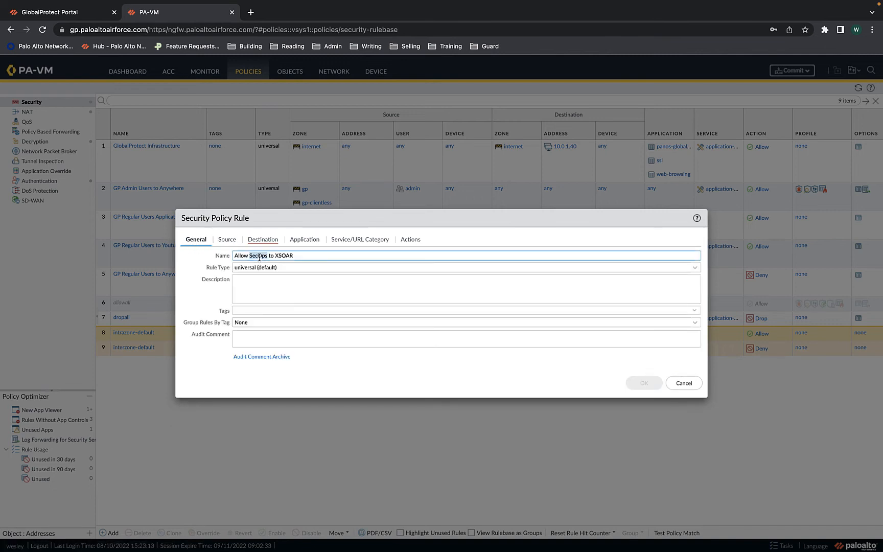
text(SOAR)
click(234, 243)
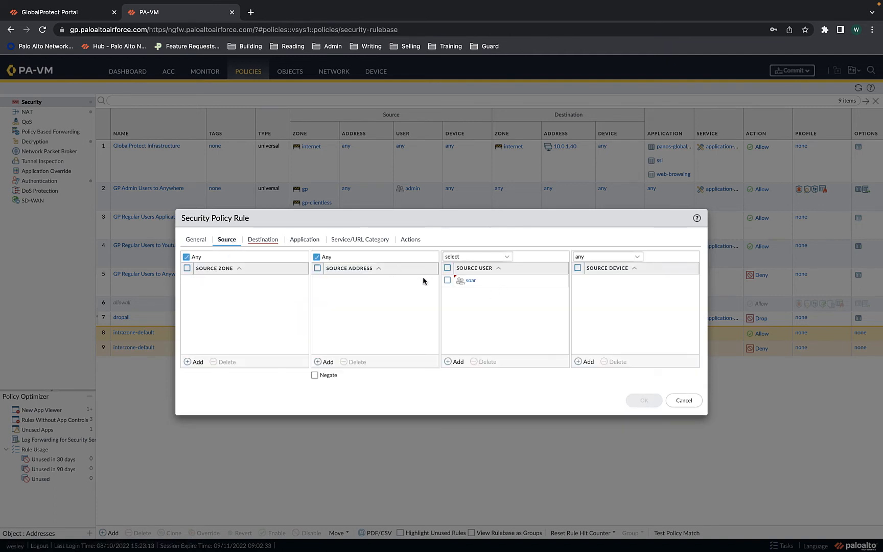
click(270, 246)
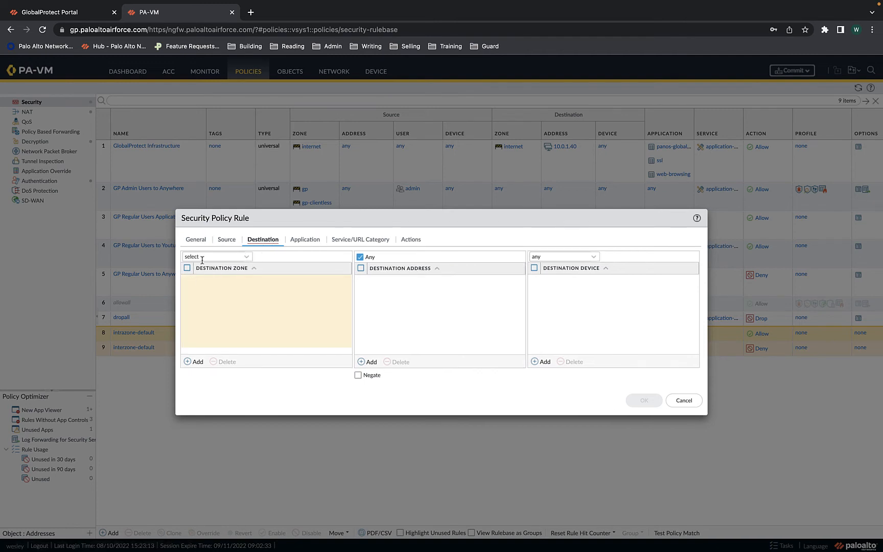
Set the rule's destination zone to any and destination address to 10.0.0.67
click(243, 257)
click(217, 281)
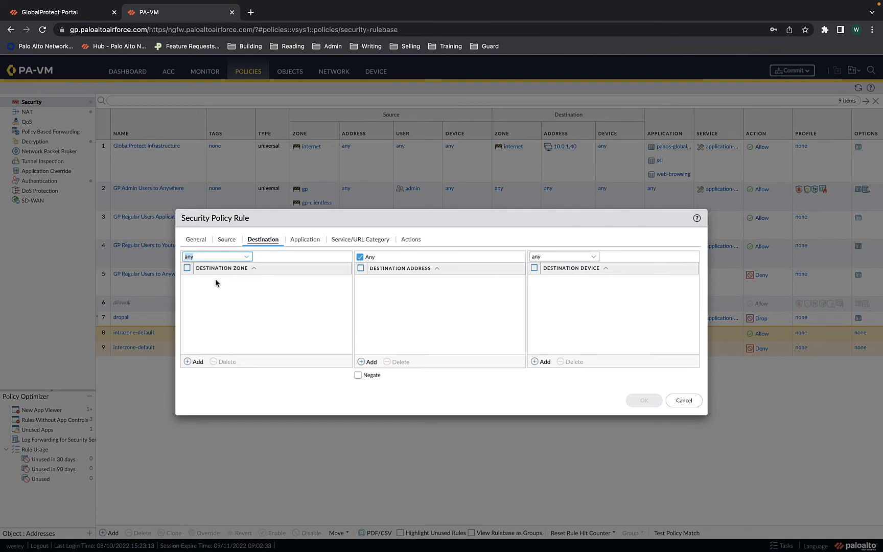
click(371, 361)
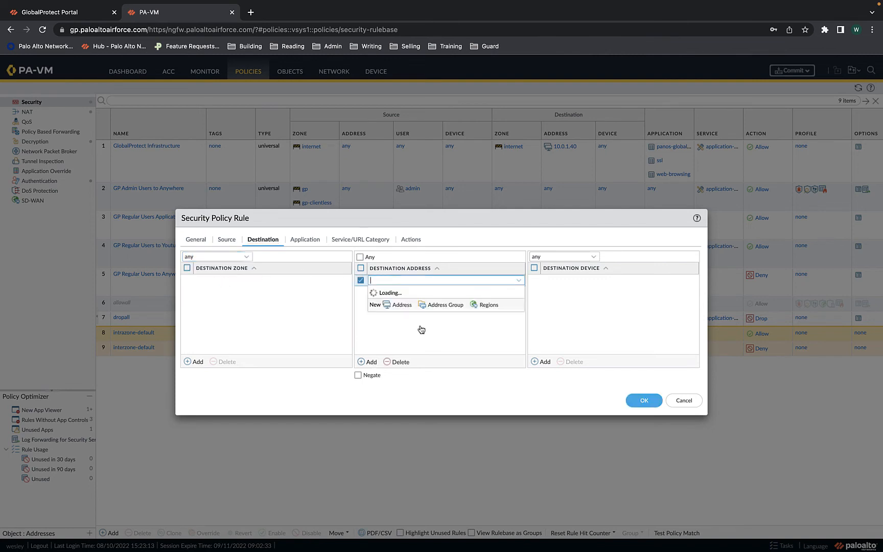
text(10.0.)
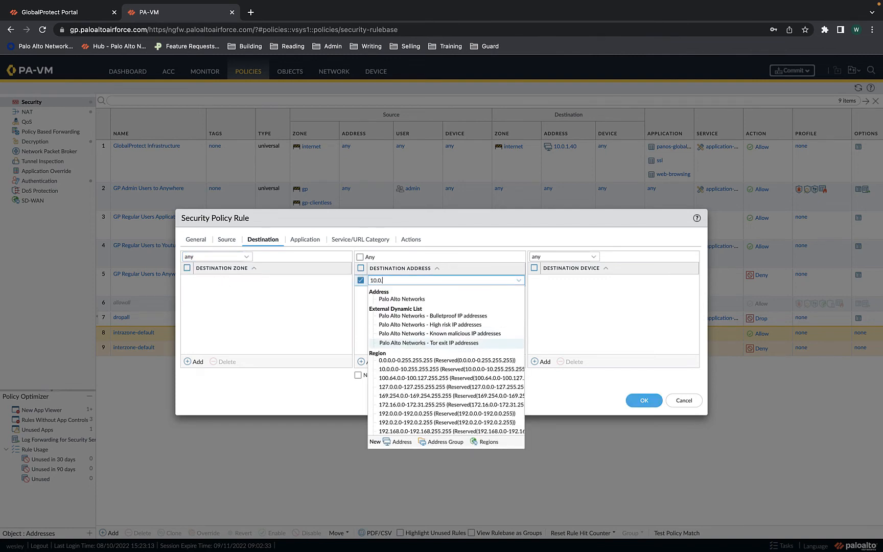
text(0.67)
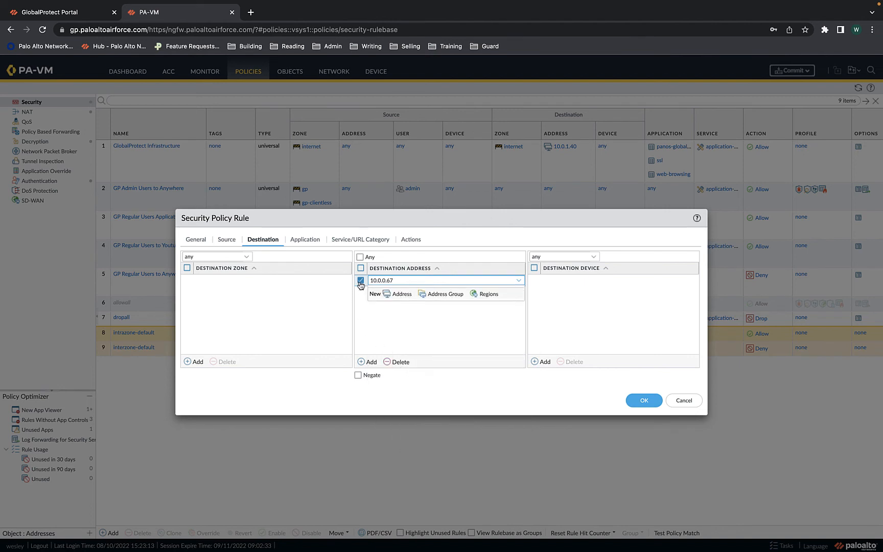
click(364, 307)
click(361, 281)
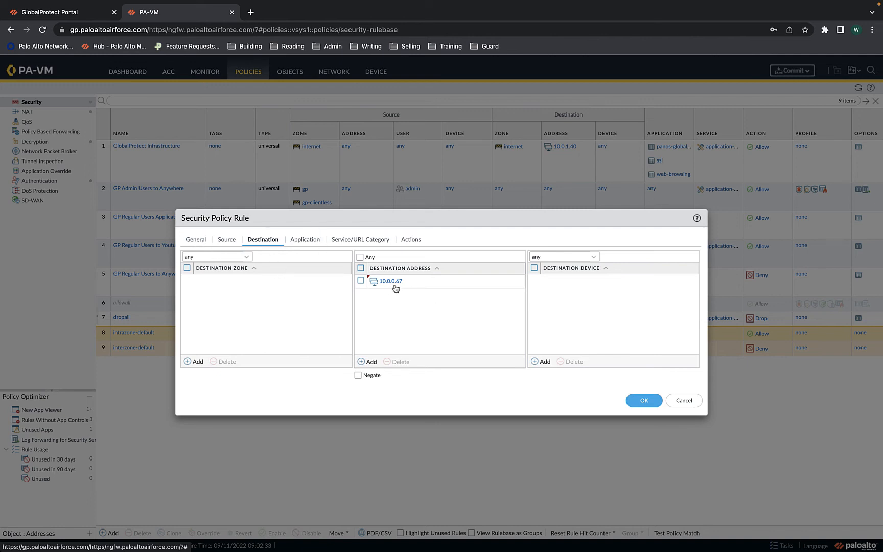
click(230, 243)
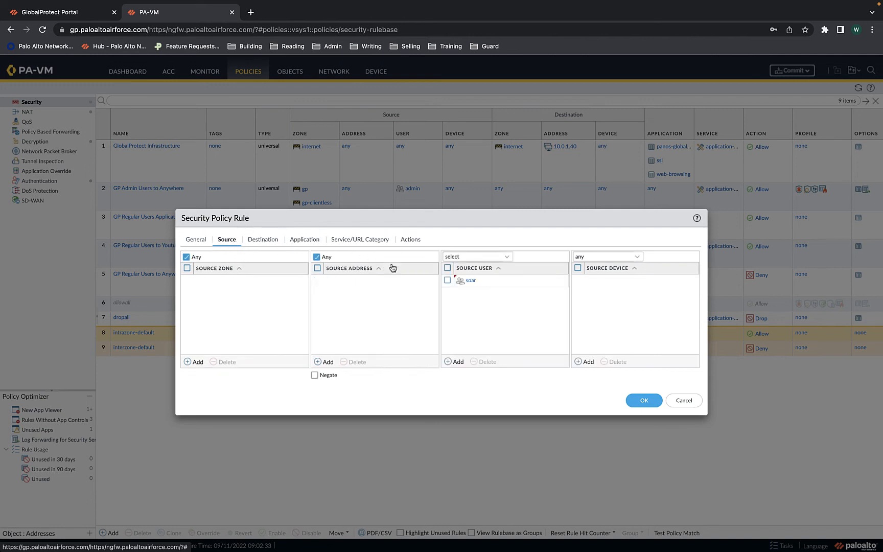
click(263, 241)
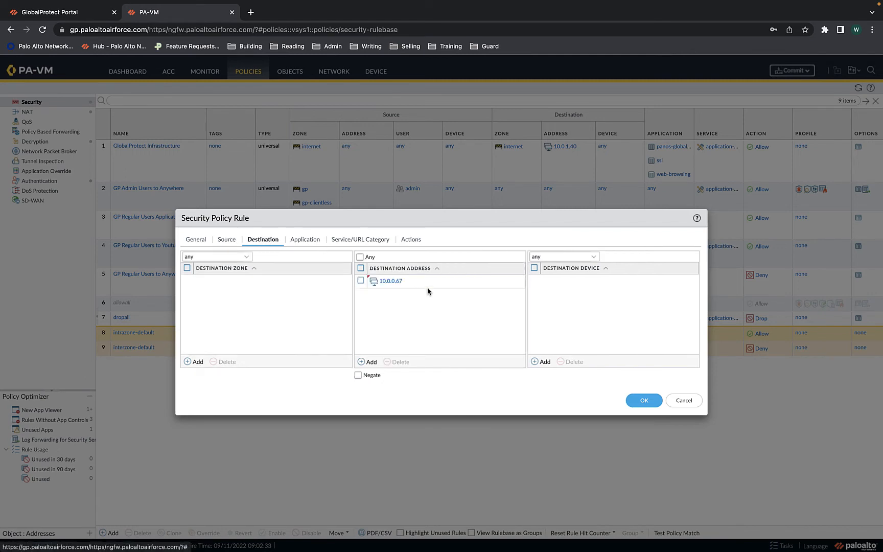
click(302, 240)
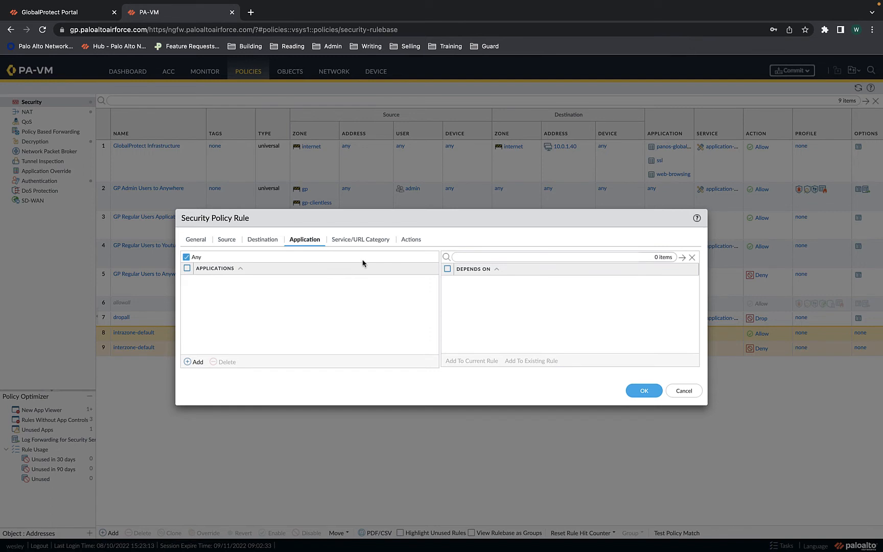
Save the rule with action Allow and profile type None, adding it as rule 8
click(350, 241)
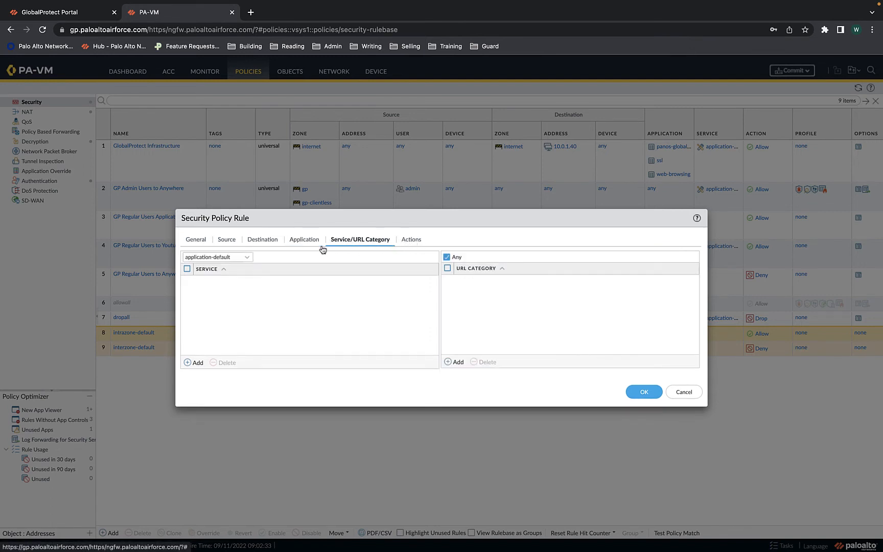
click(413, 240)
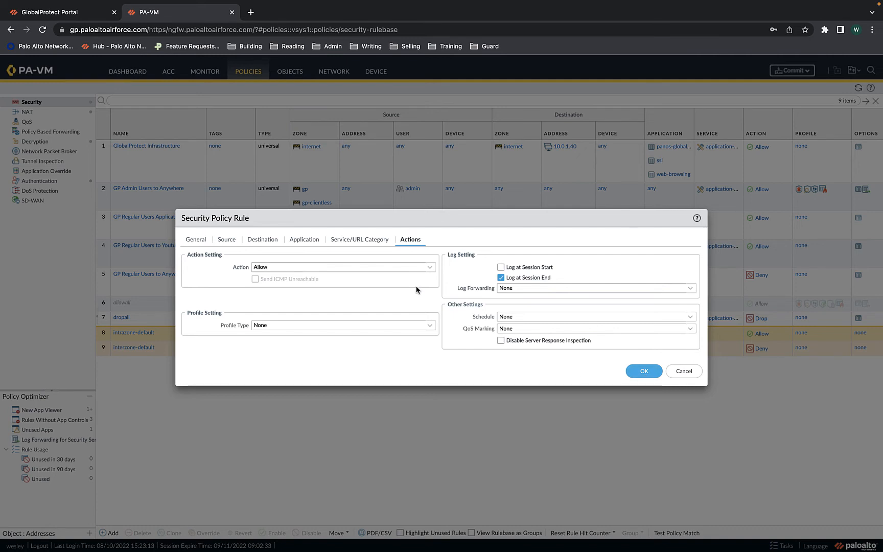
click(430, 328)
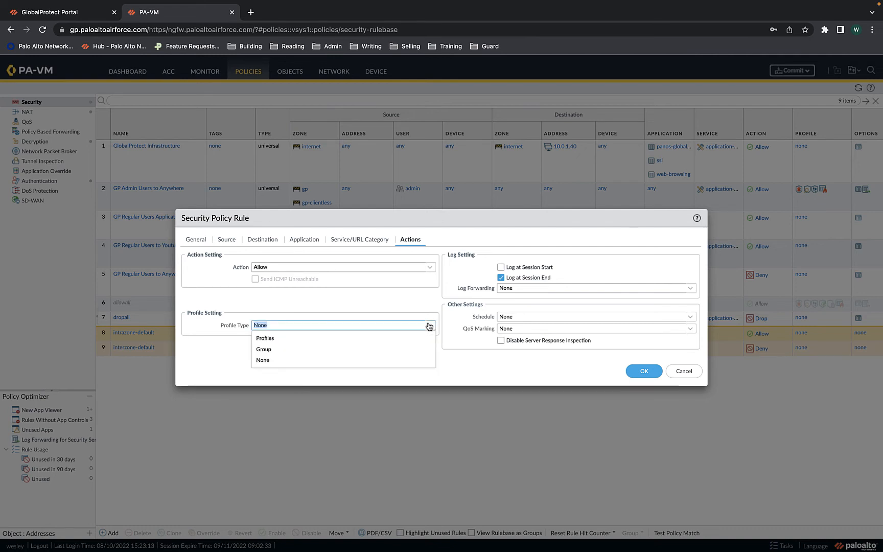
click(322, 338)
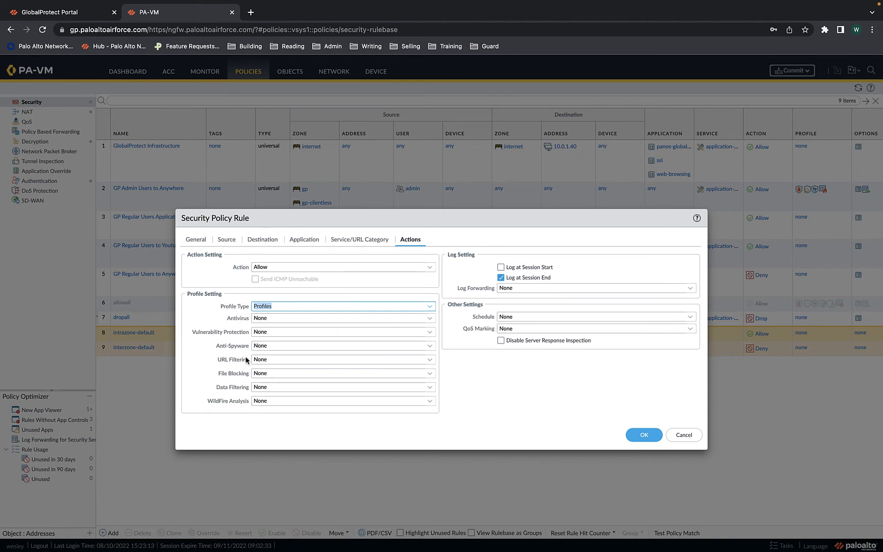
click(431, 306)
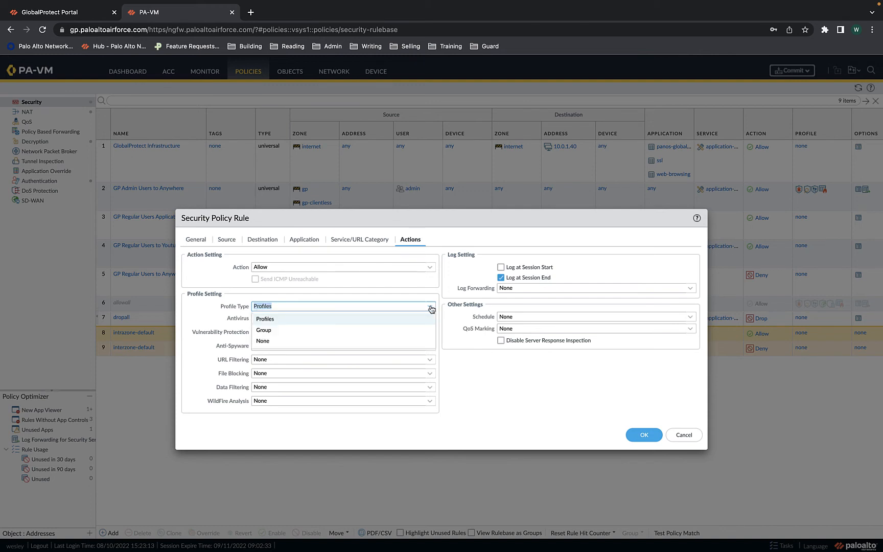
click(314, 343)
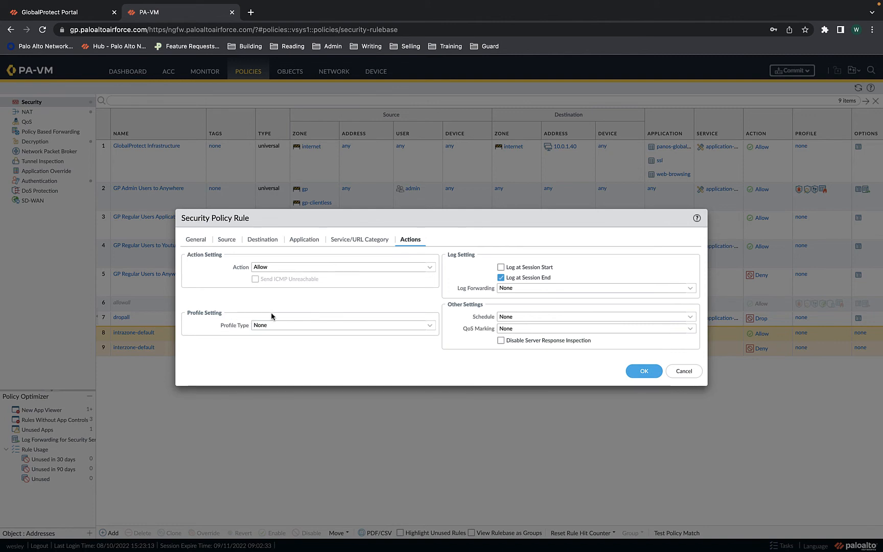
click(649, 374)
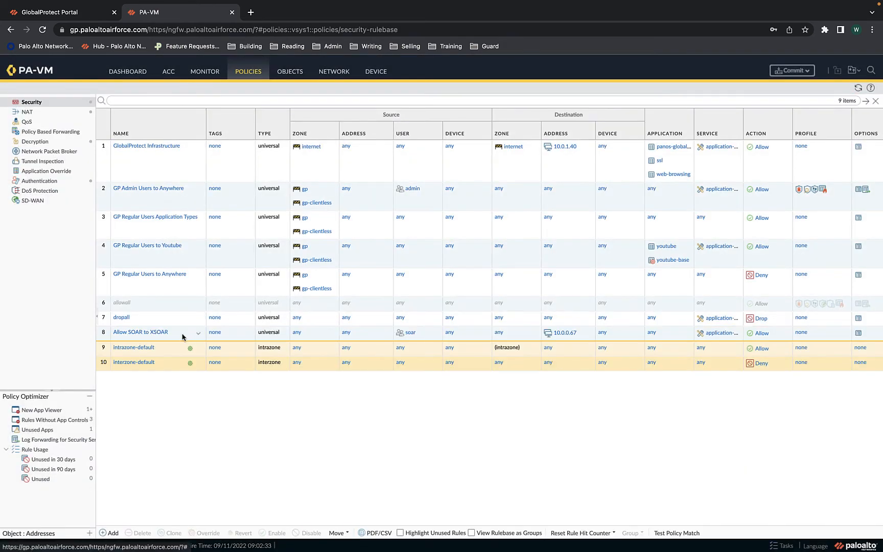
click(183, 337)
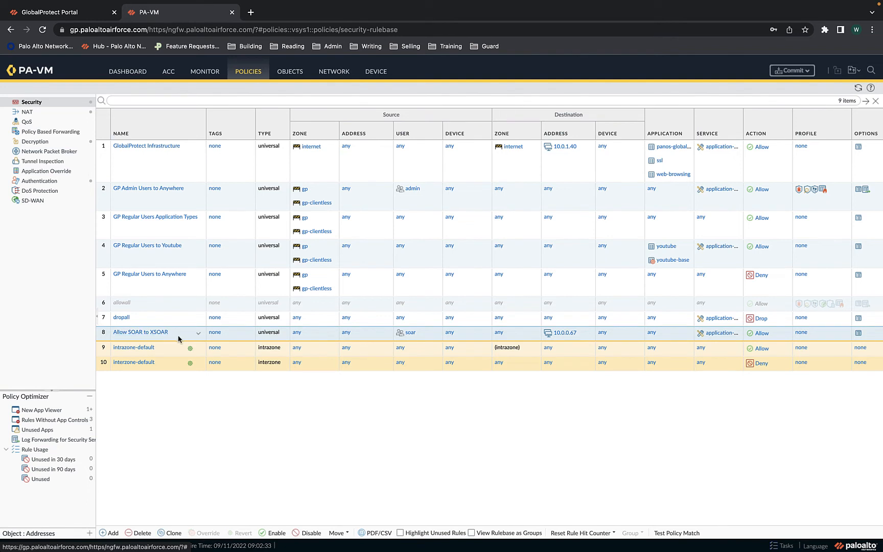
Drag 'Allow SOAR to XSOAR' up to rule 3, below GP Admin Users to Anywhere
drag(178, 337, 177, 214)
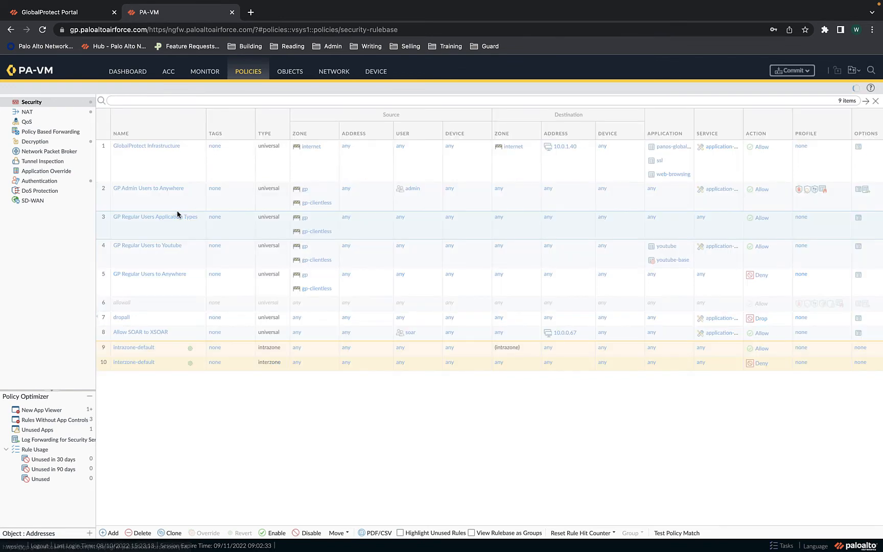
click(175, 204)
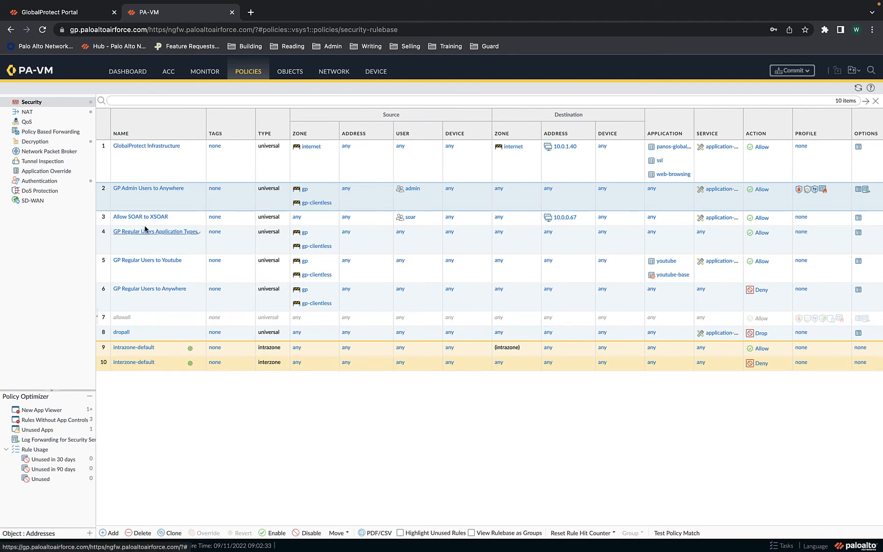
click(112, 533)
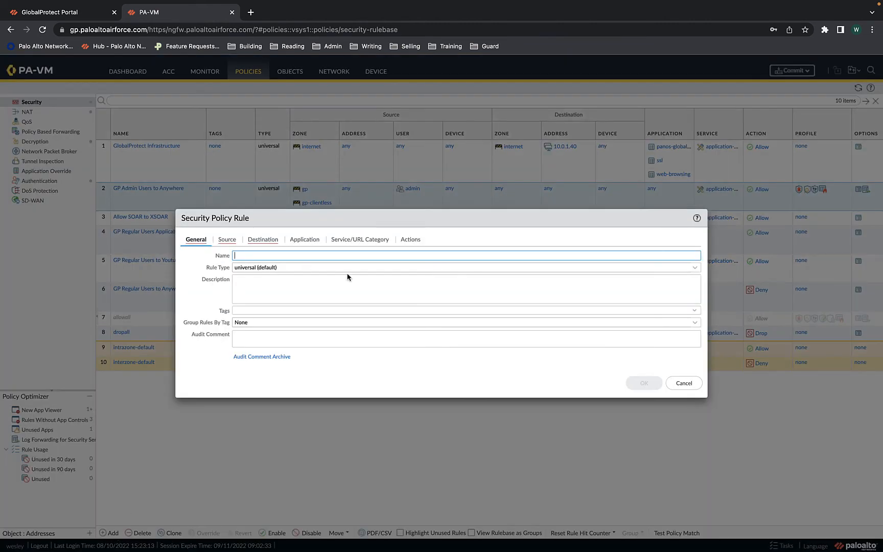
Name the new rule 'Block All to XSOAR' with any zones and destination 10.0.0.67
text(Block All to X)
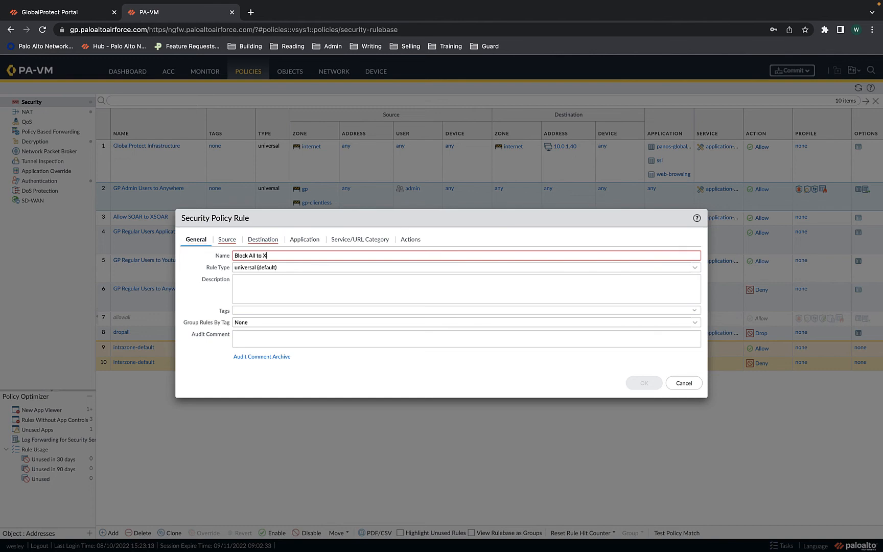
text(SOAR)
click(225, 239)
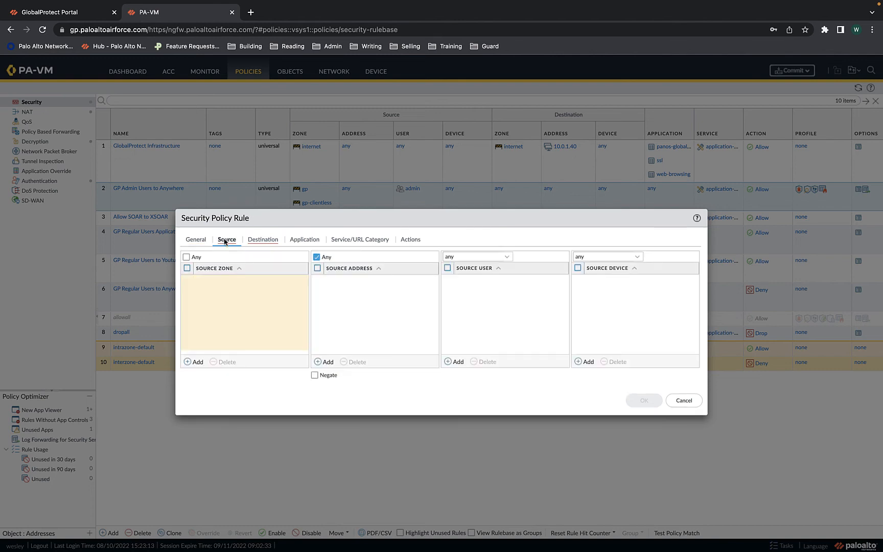
click(187, 258)
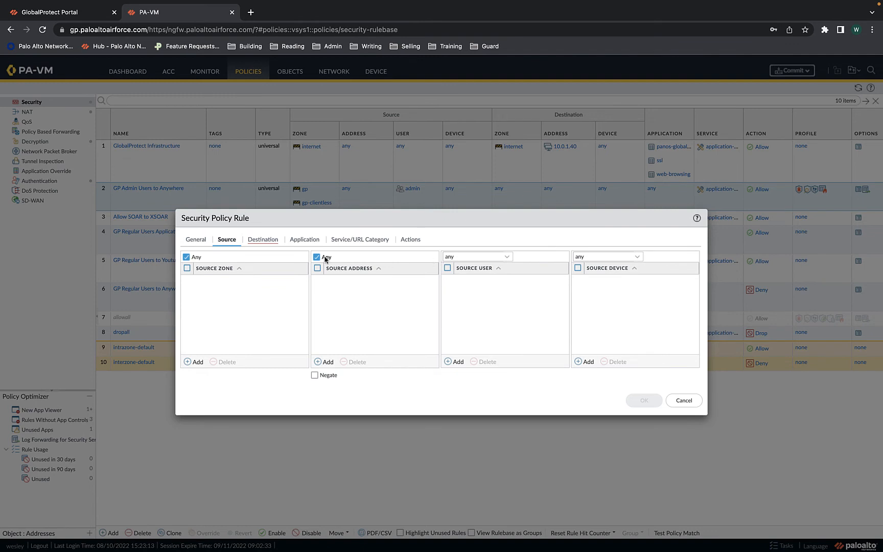
click(266, 241)
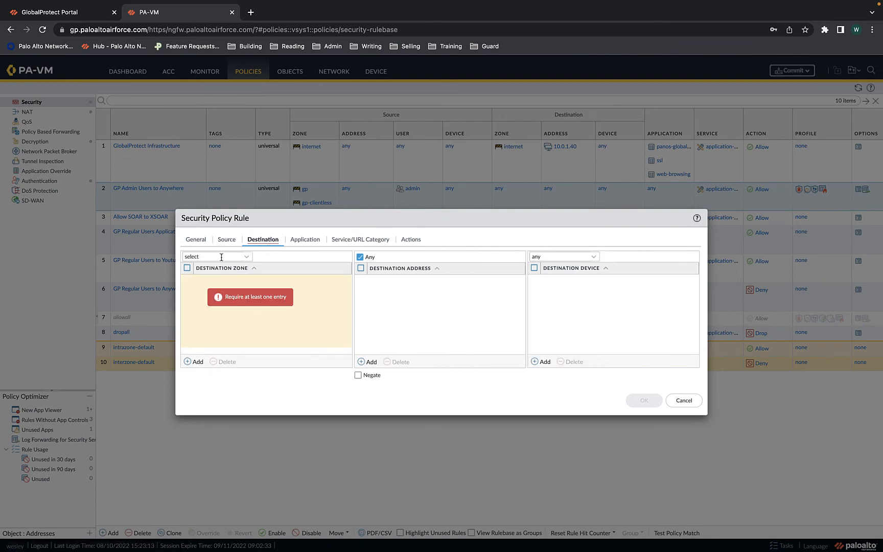
click(251, 260)
click(215, 280)
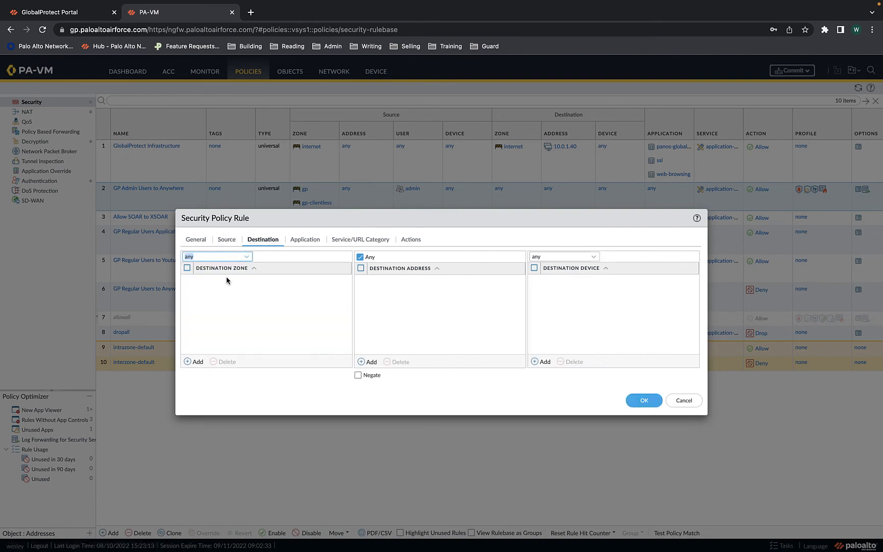
click(366, 367)
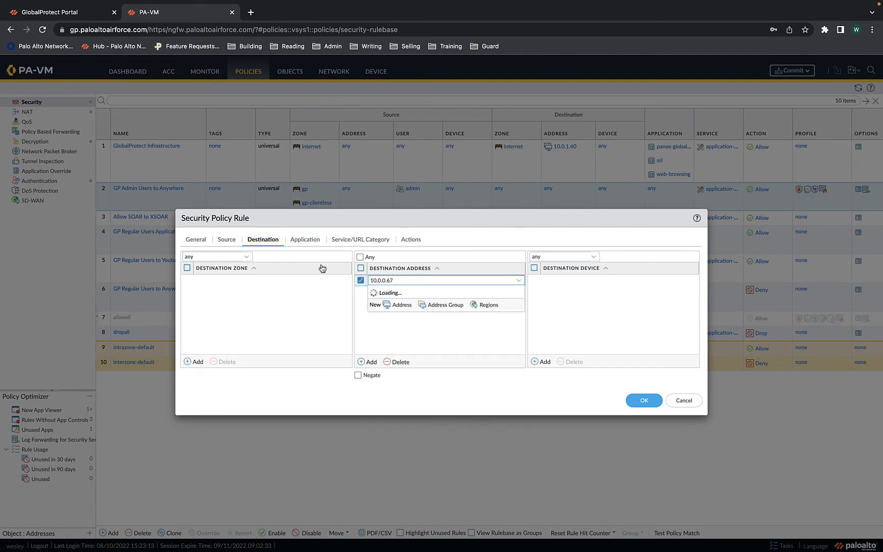
click(360, 282)
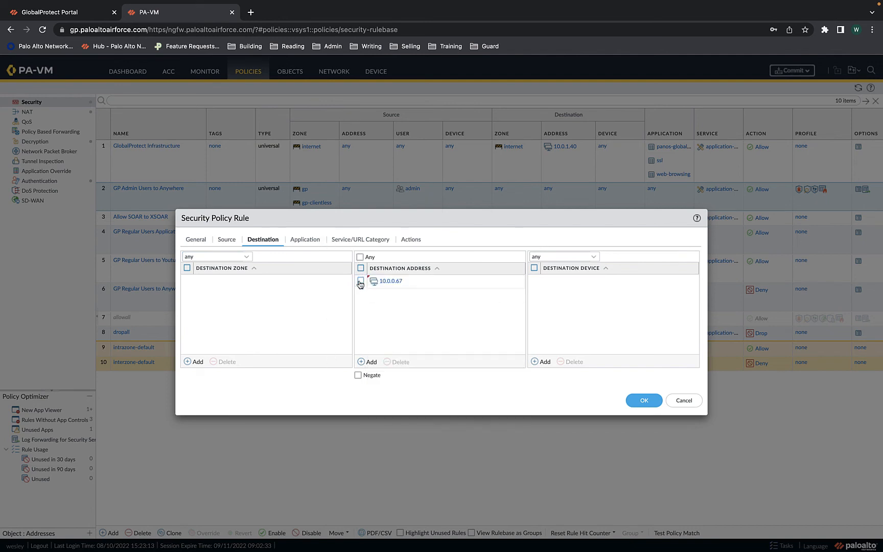
Set the Block All to XSOAR rule's action to Deny and save it
click(297, 239)
click(361, 239)
click(411, 240)
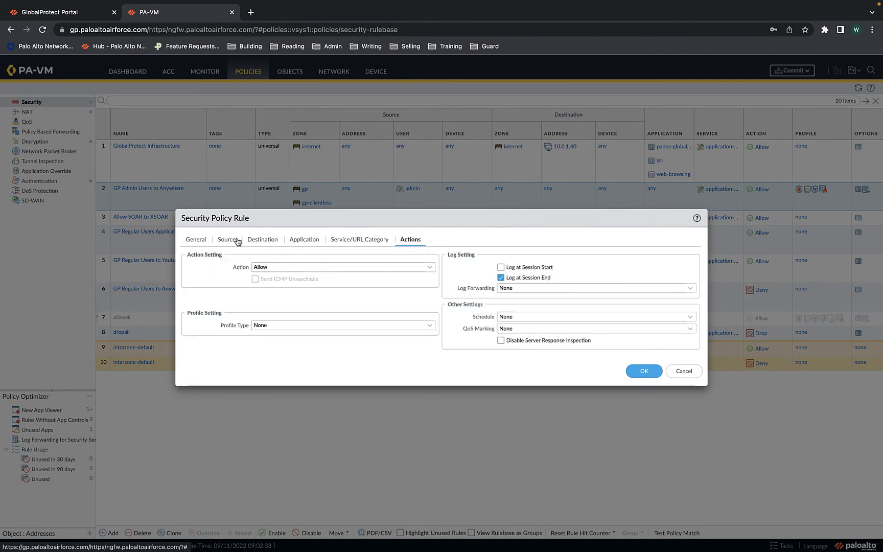
click(431, 269)
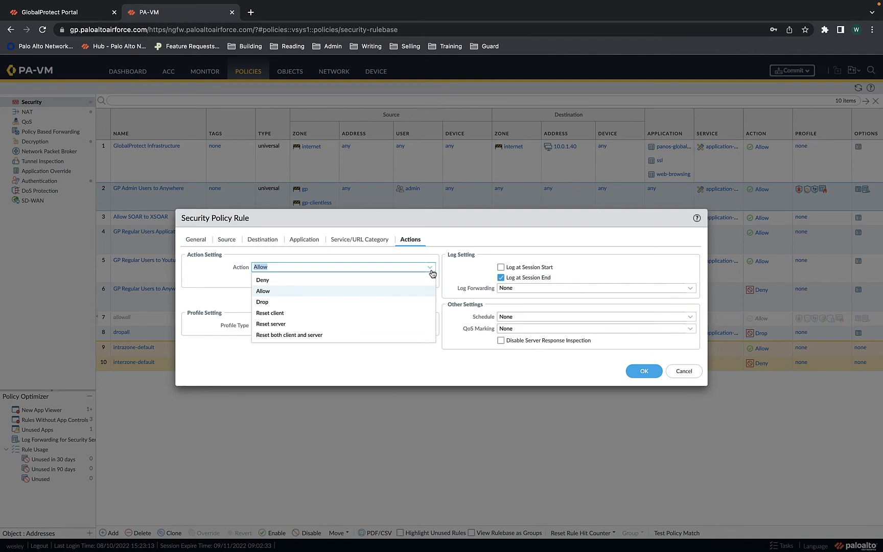
click(287, 285)
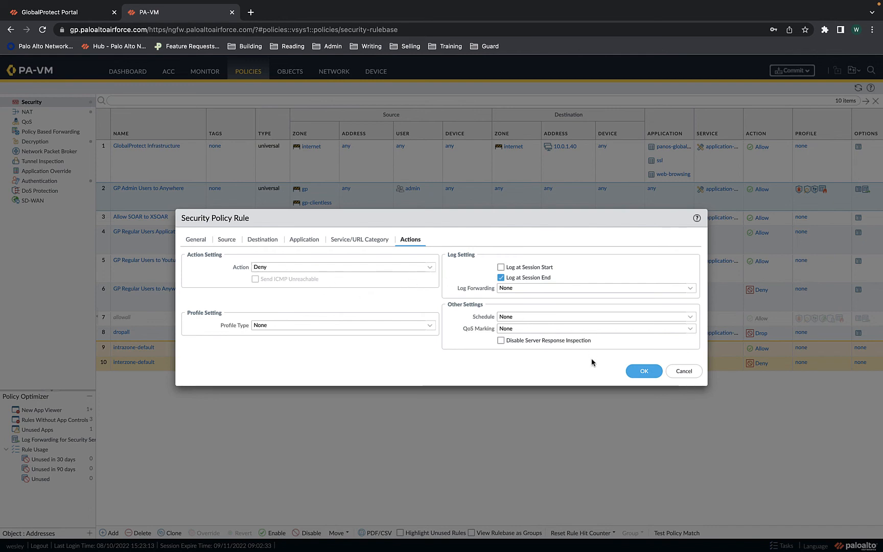
click(645, 372)
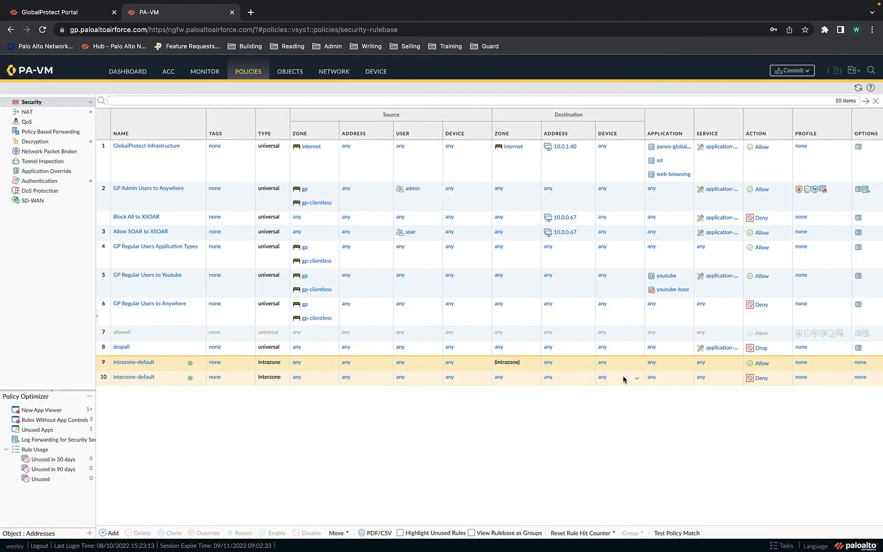
Drag 'Block All to XSOAR' below 'Allow SOAR to XSOAR', making them rules 4 and 3
click(179, 222)
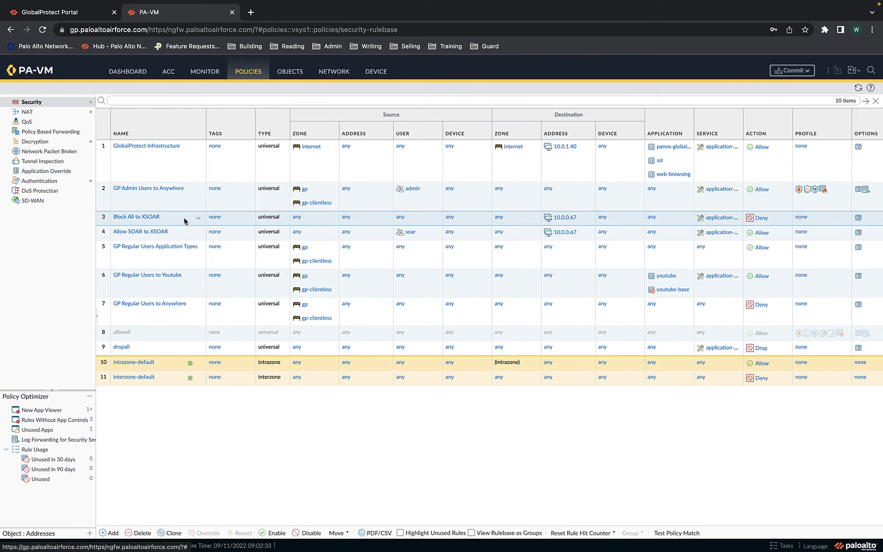
drag(184, 221, 184, 242)
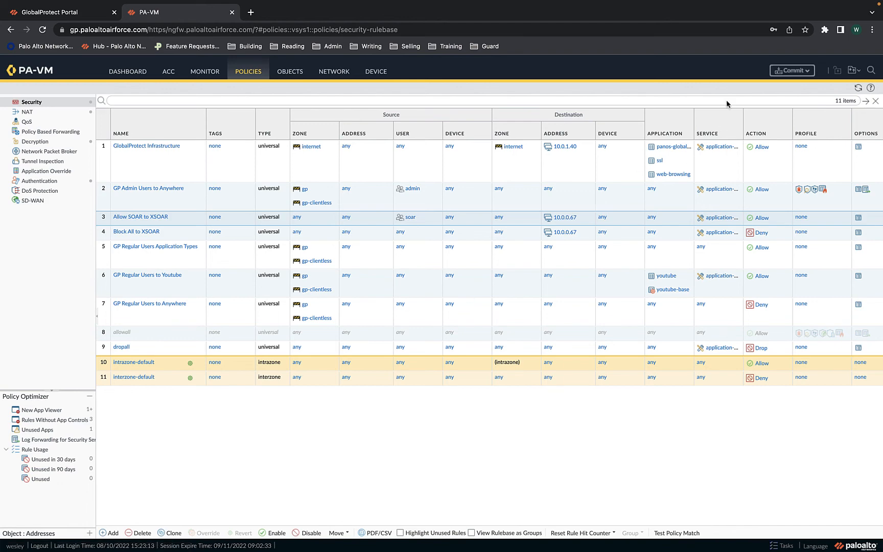
Commit all configuration changes to the firewall and close the successful commit status
click(800, 71)
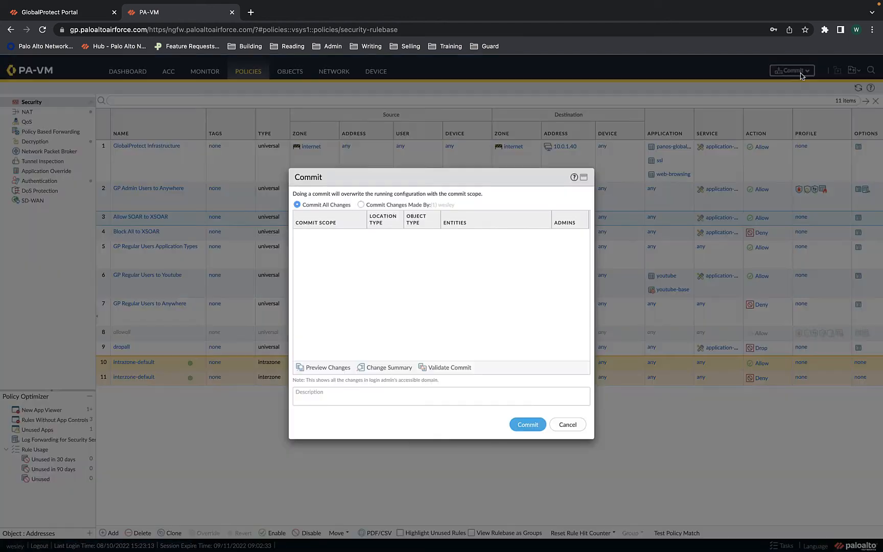
click(532, 428)
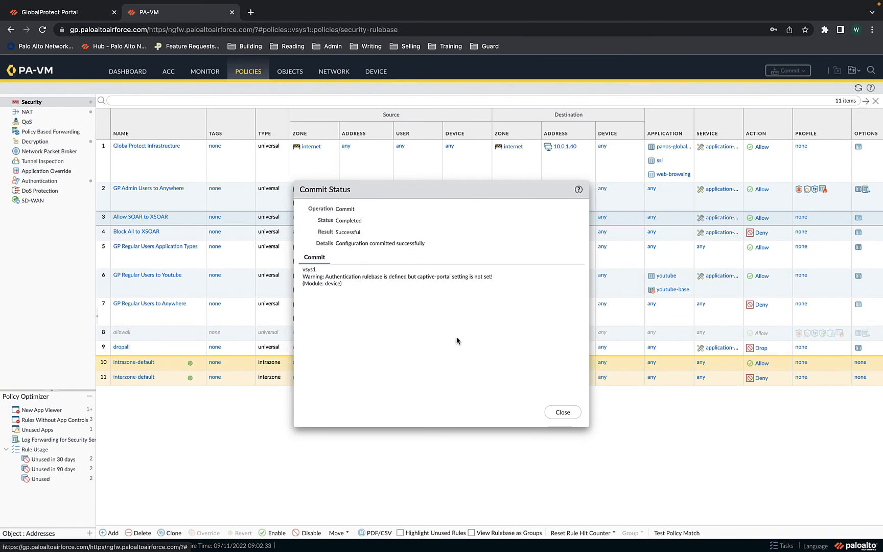
click(561, 414)
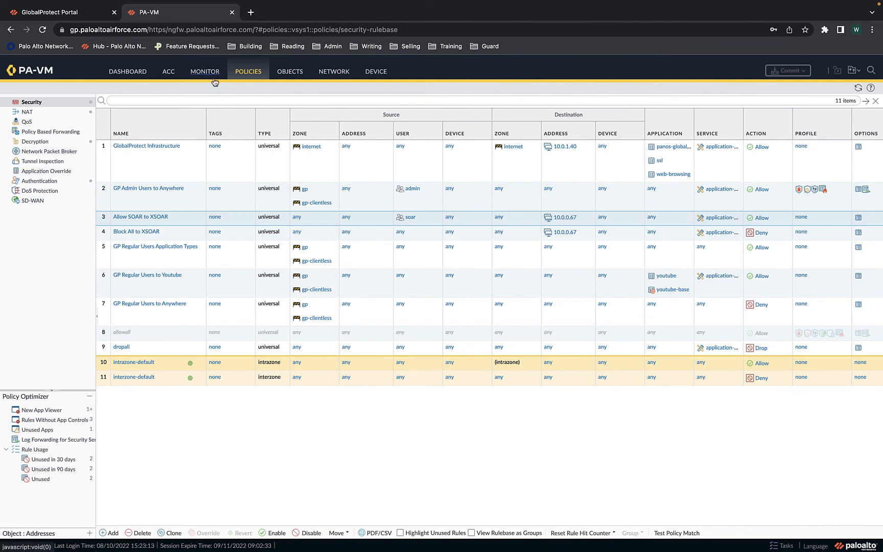
key(ctrl+Right)
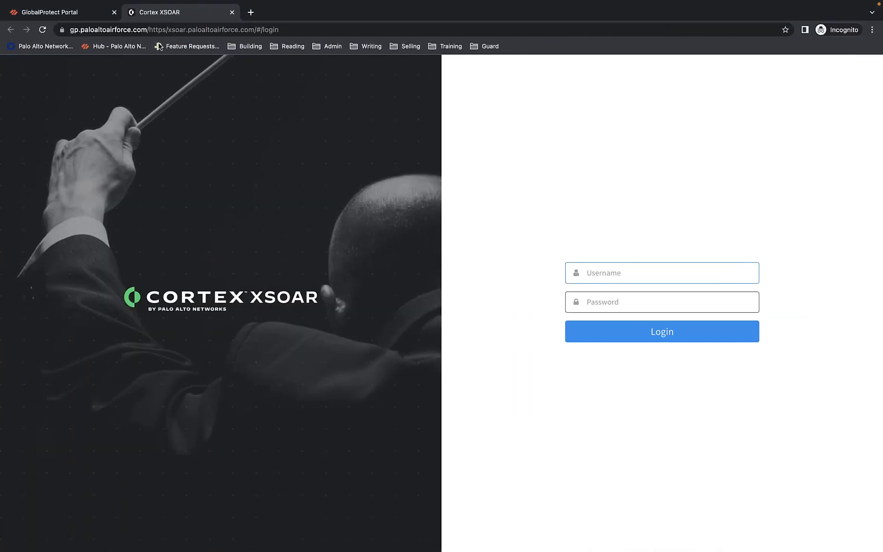
click(231, 12)
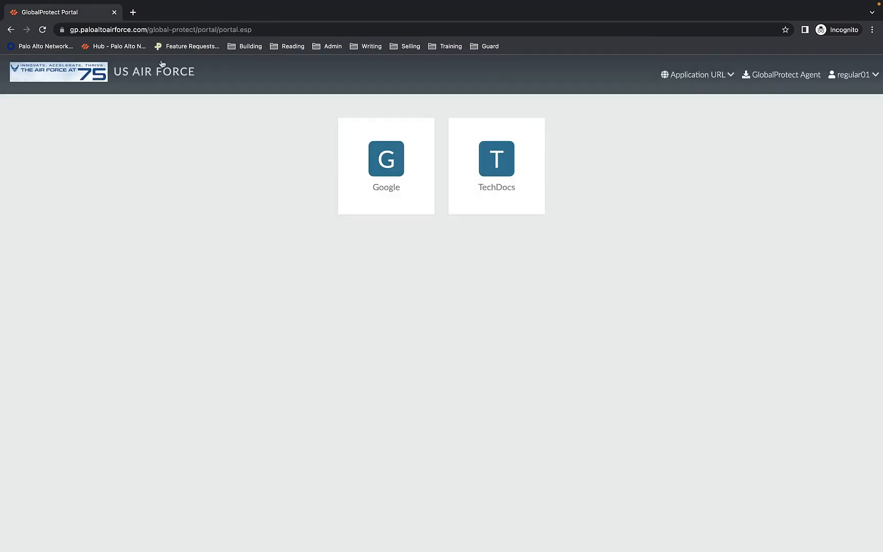
click(43, 30)
click(699, 81)
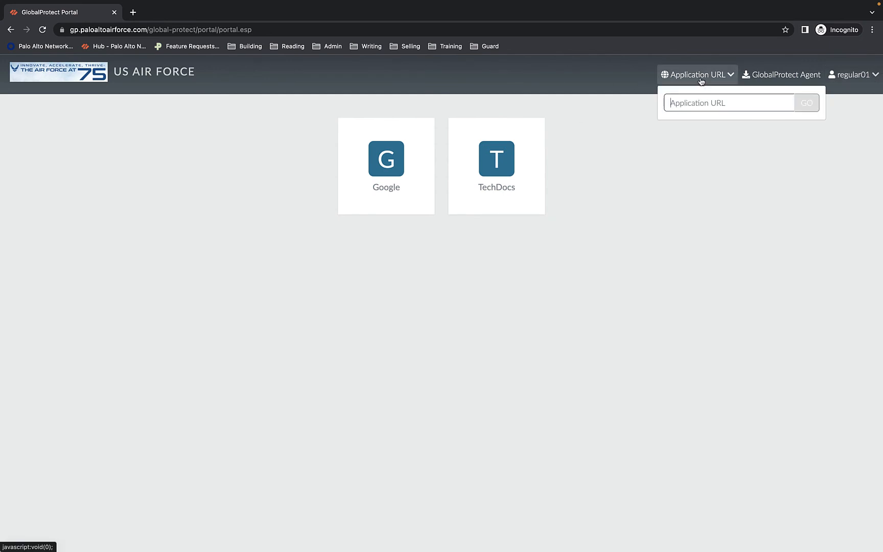
text(http)
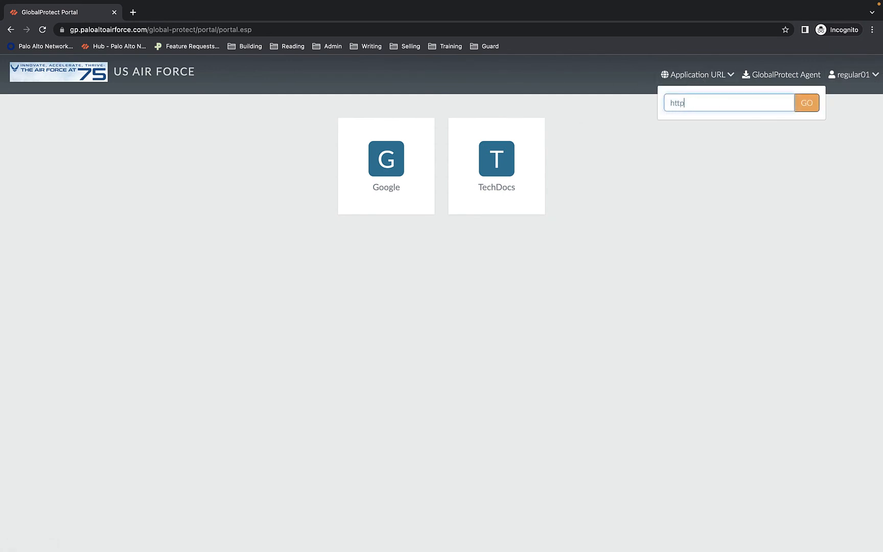
text(s://xsoar.paloaltoairforce.com/)
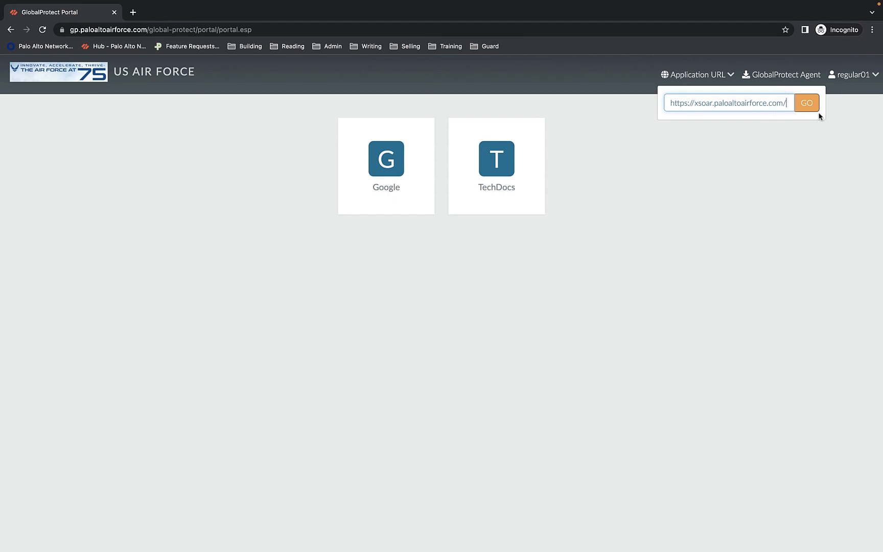
click(807, 105)
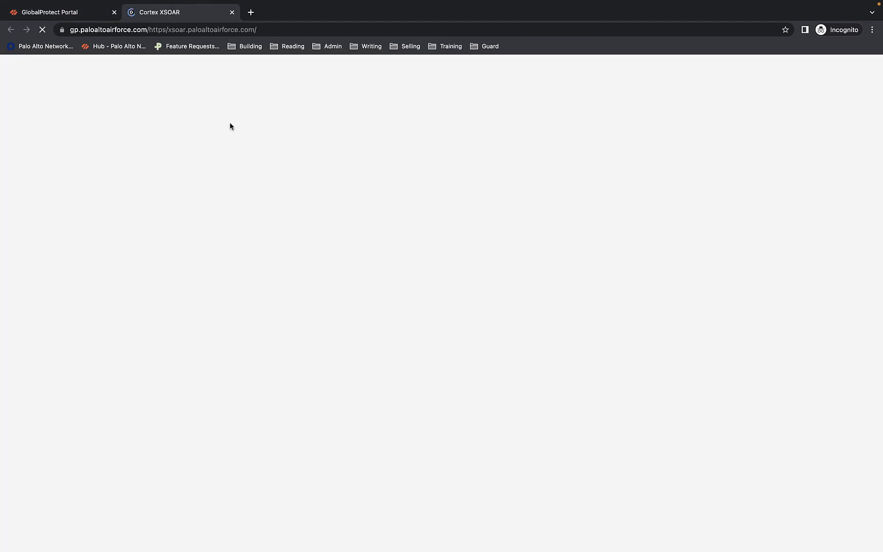
Check the firewall traffic logs, then close the stalled XSOAR tab
key(ctrl+Left)
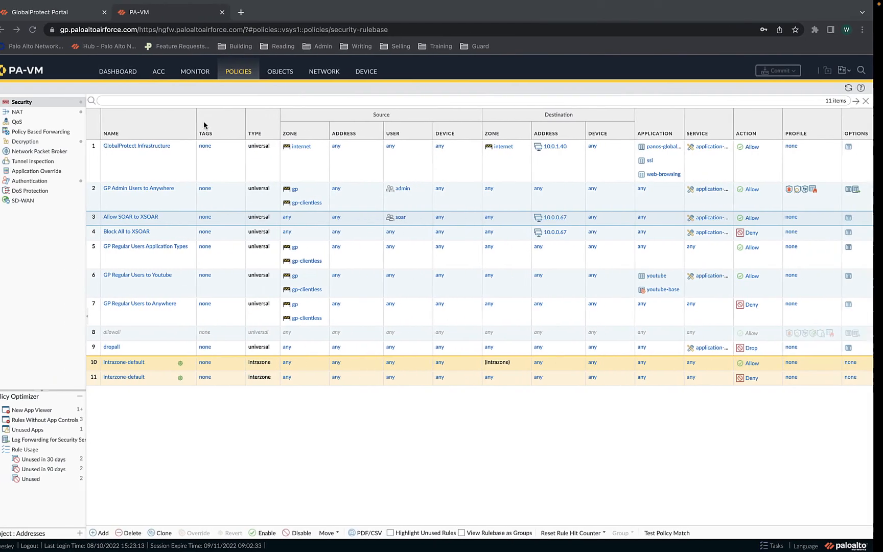
click(205, 72)
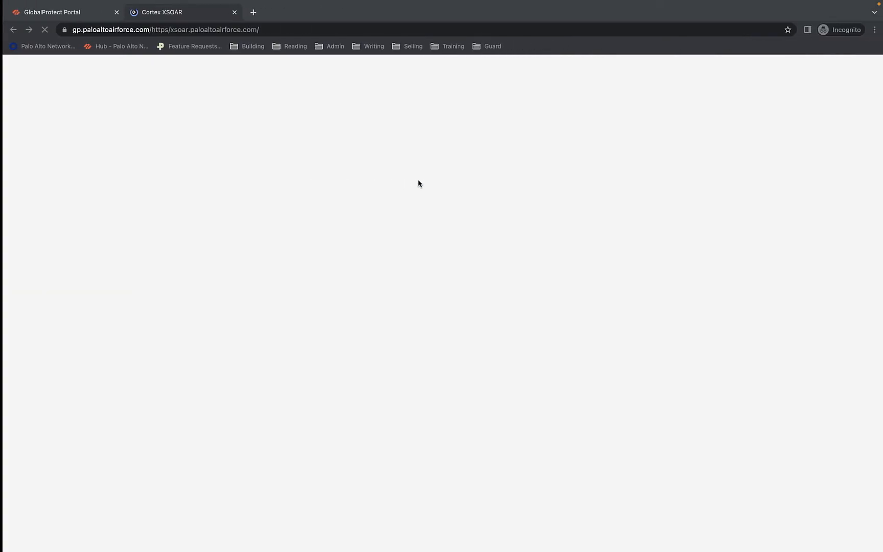
click(232, 12)
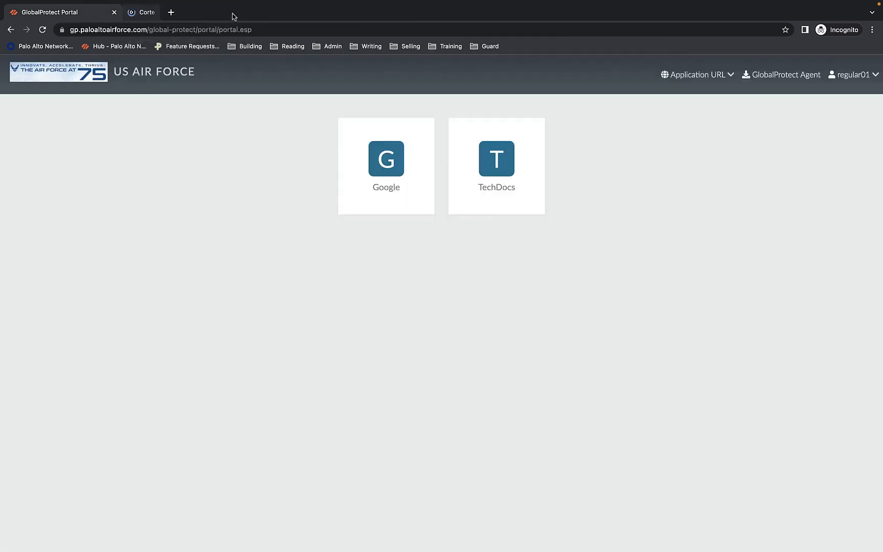
Log the current user out of GlobalProtect Portal and return to the empty login page
click(866, 81)
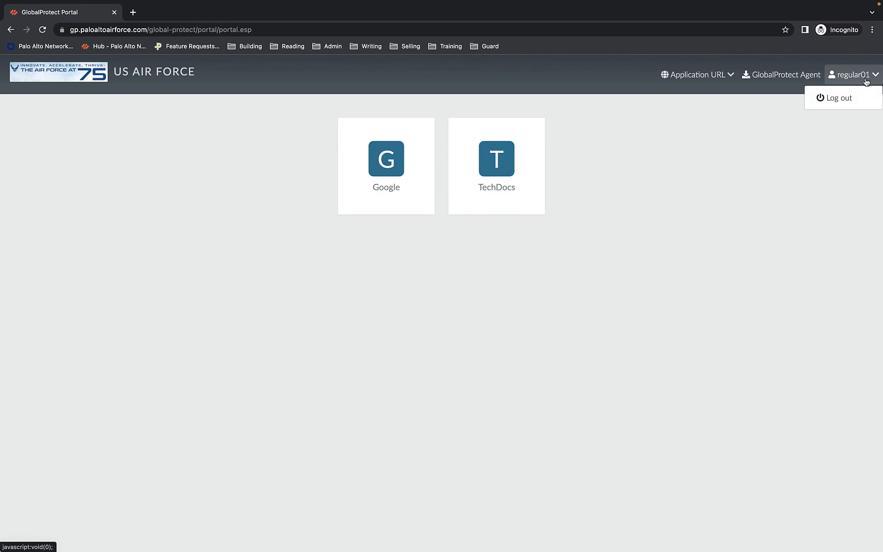
click(836, 102)
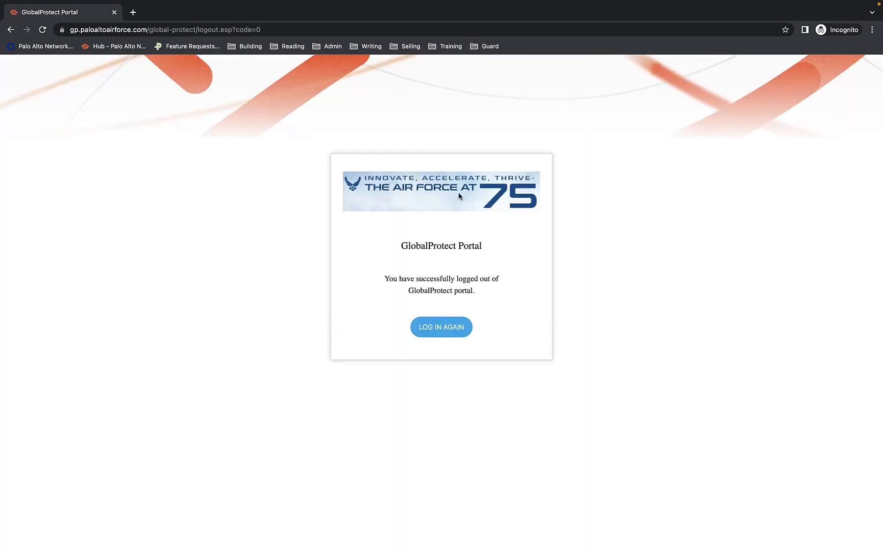
click(449, 333)
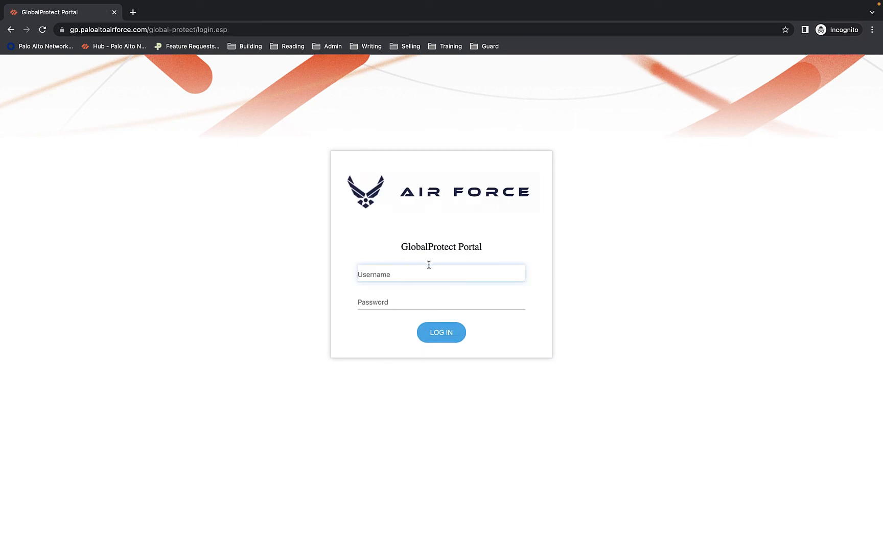
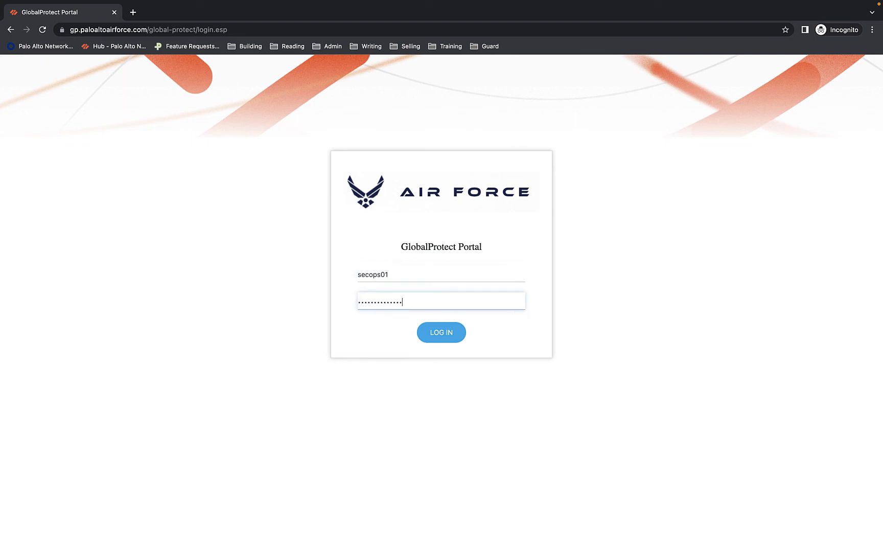
Sign in to GlobalProtect Portal and launch the Cortex XSOAR tile in a new tab
click(448, 336)
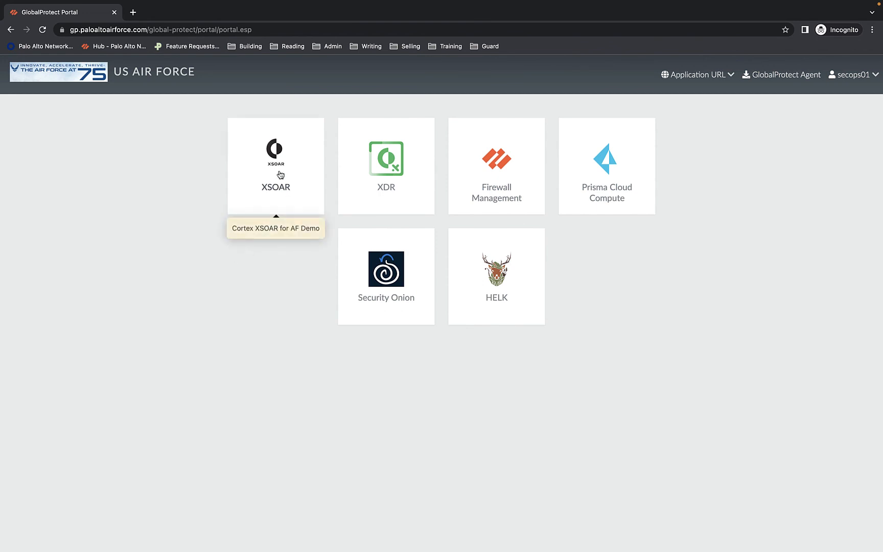
click(723, 77)
click(723, 78)
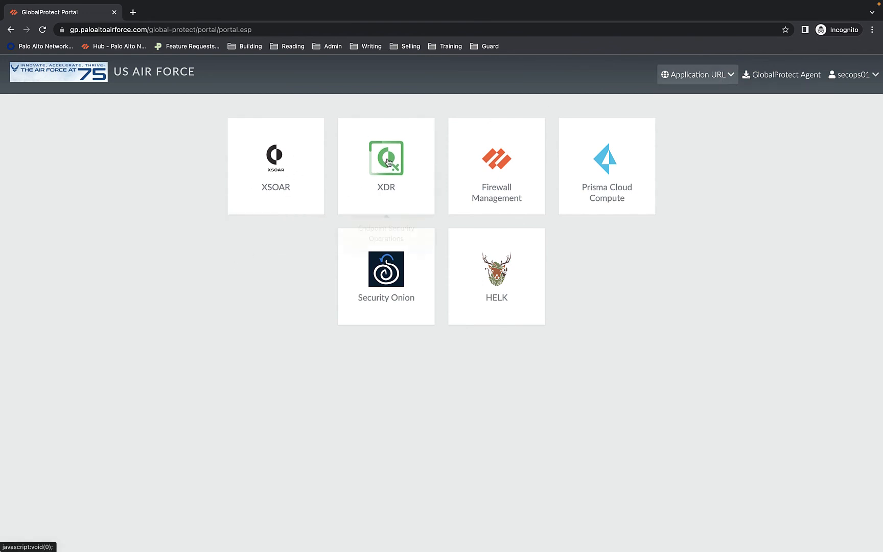
click(266, 179)
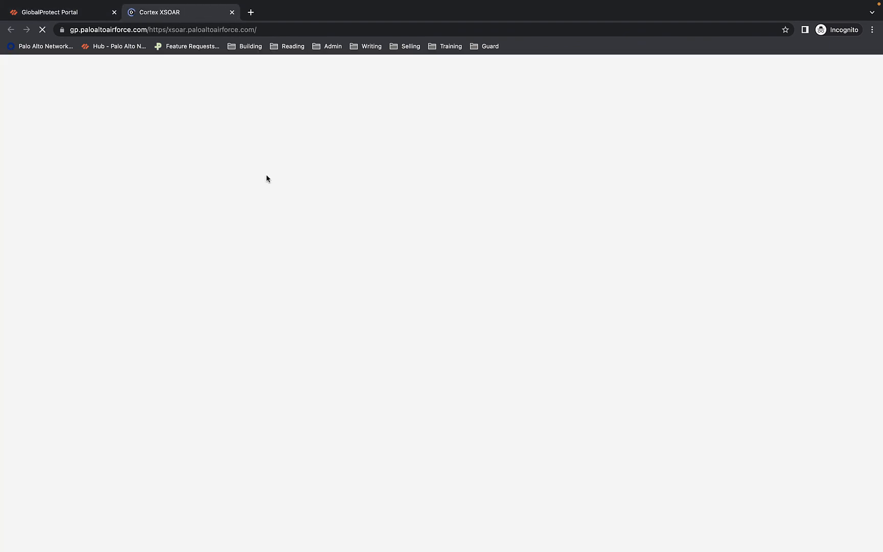
Filter the firewall traffic log by user secops01, glancing at the loading XSOAR login page
key(ctrl+Left)
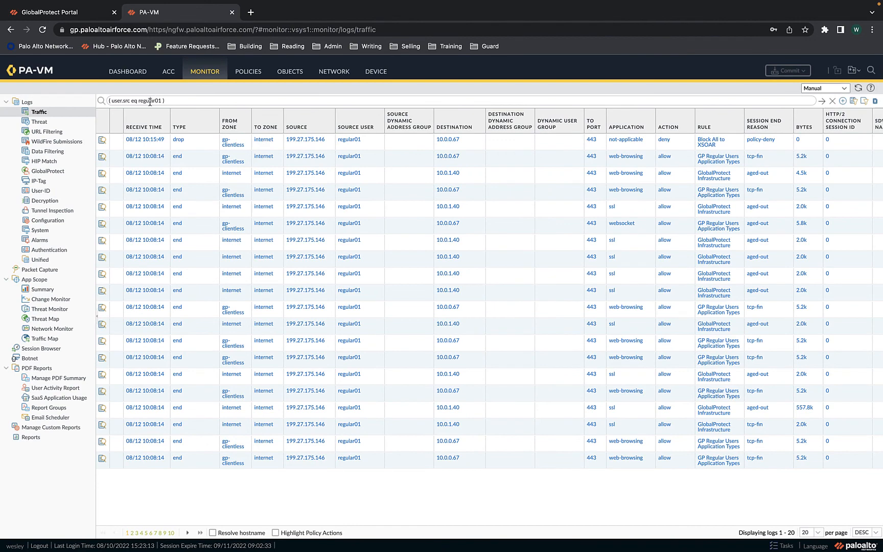
double_click(151, 100)
text(secops01)
key(Return)
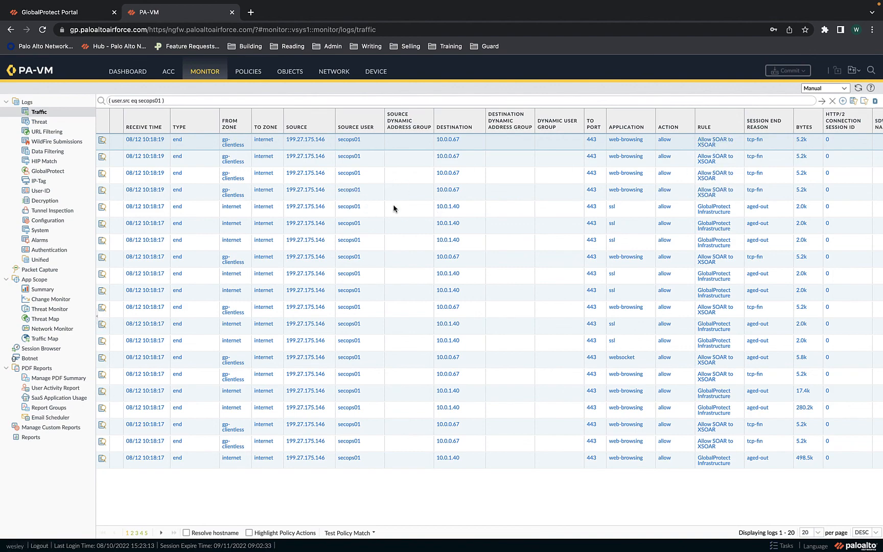
key(ctrl+Right)
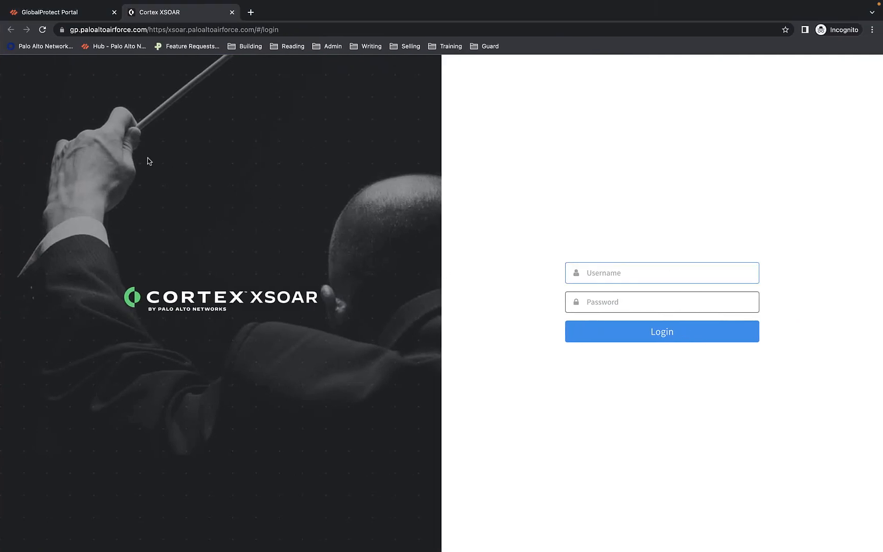
key(ctrl+Left)
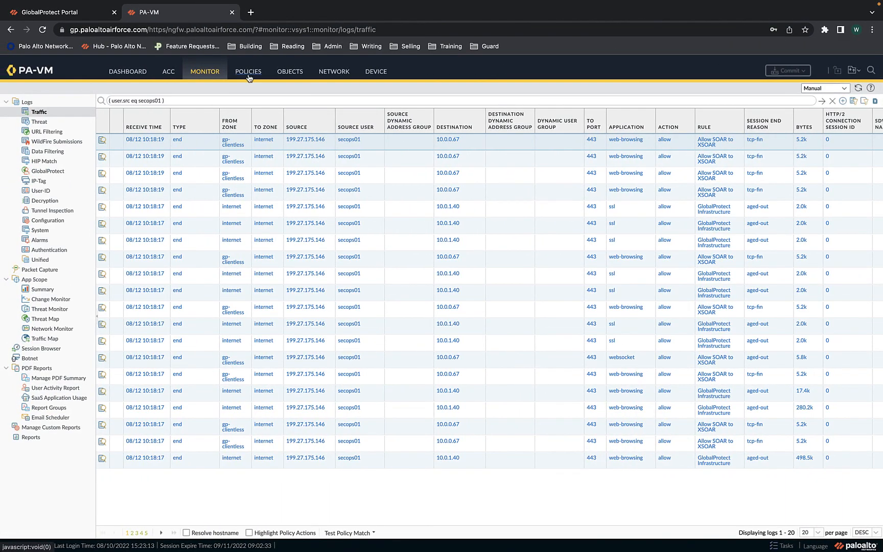
click(248, 76)
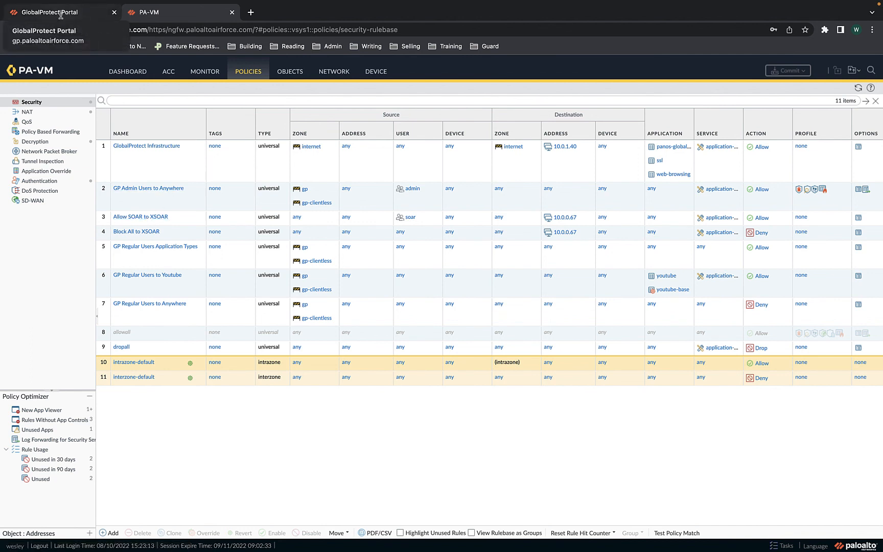
click(205, 72)
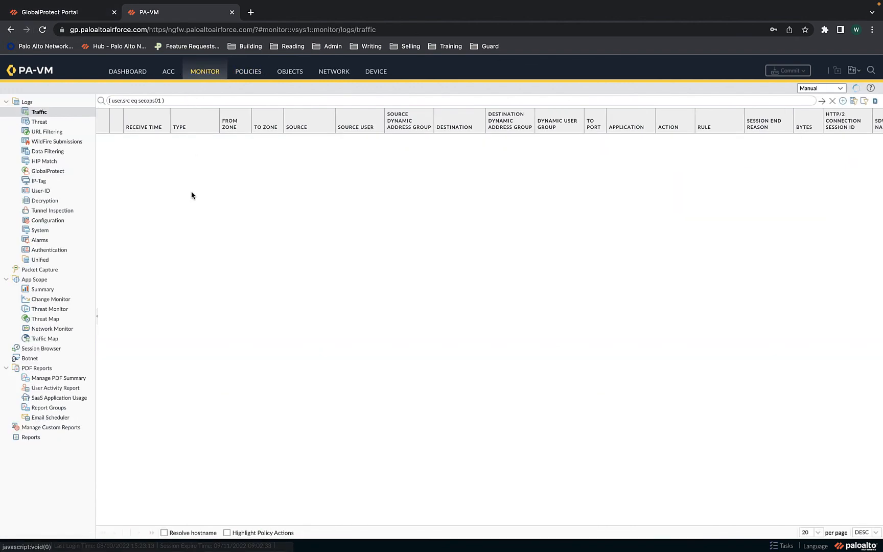